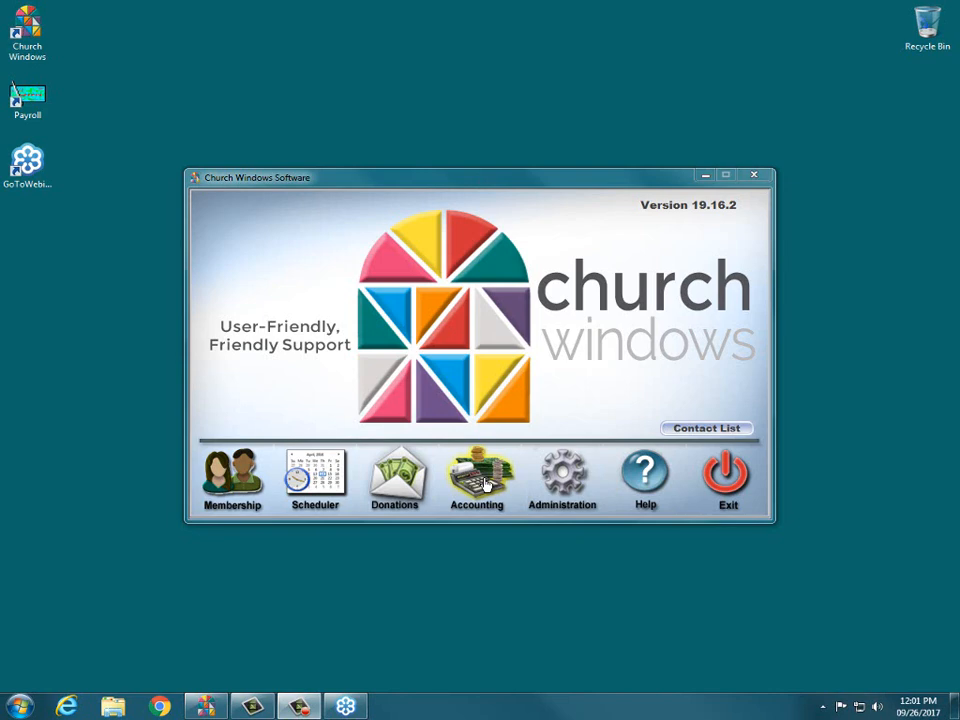
Open Setup Chart of Accounts from the Accounting module, showing the January 2017 accounting year.
click(487, 485)
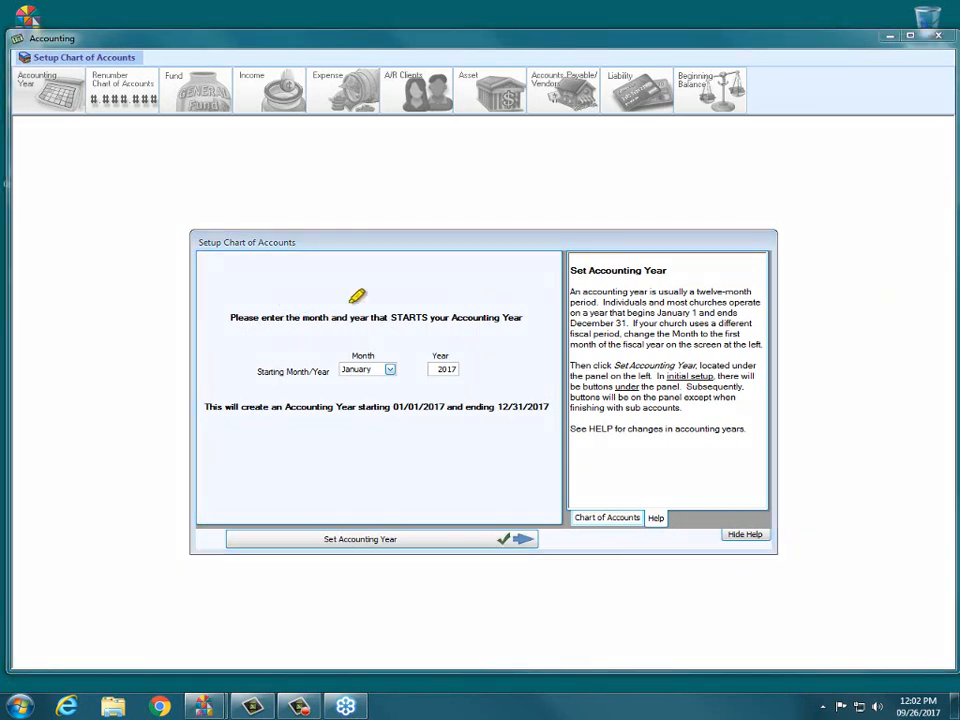
drag(229, 317, 500, 317)
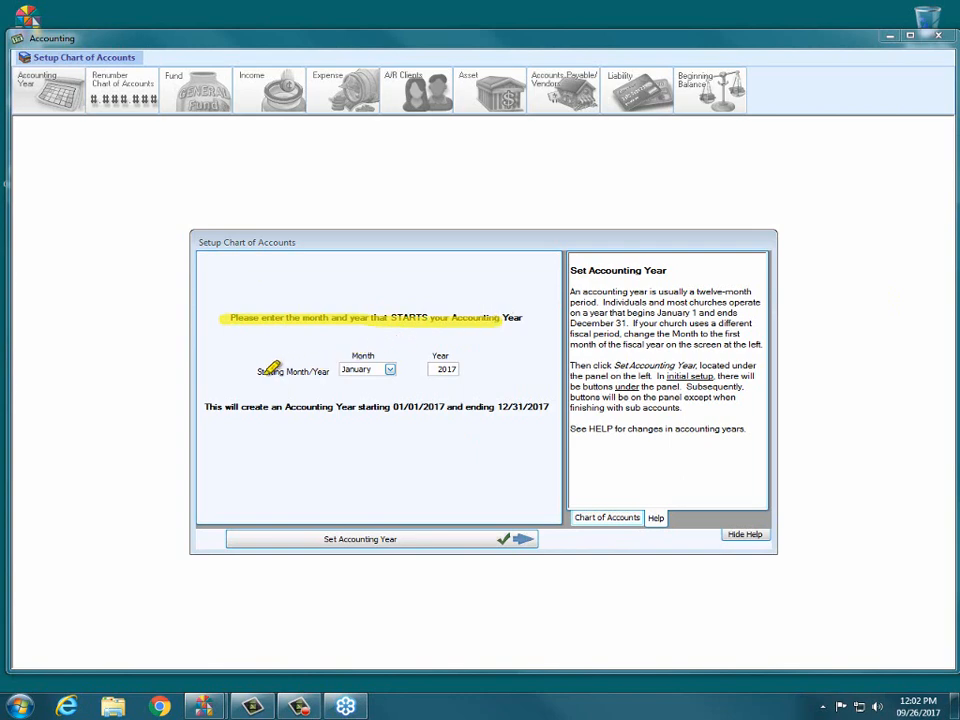
drag(266, 371, 340, 371)
drag(415, 369, 478, 369)
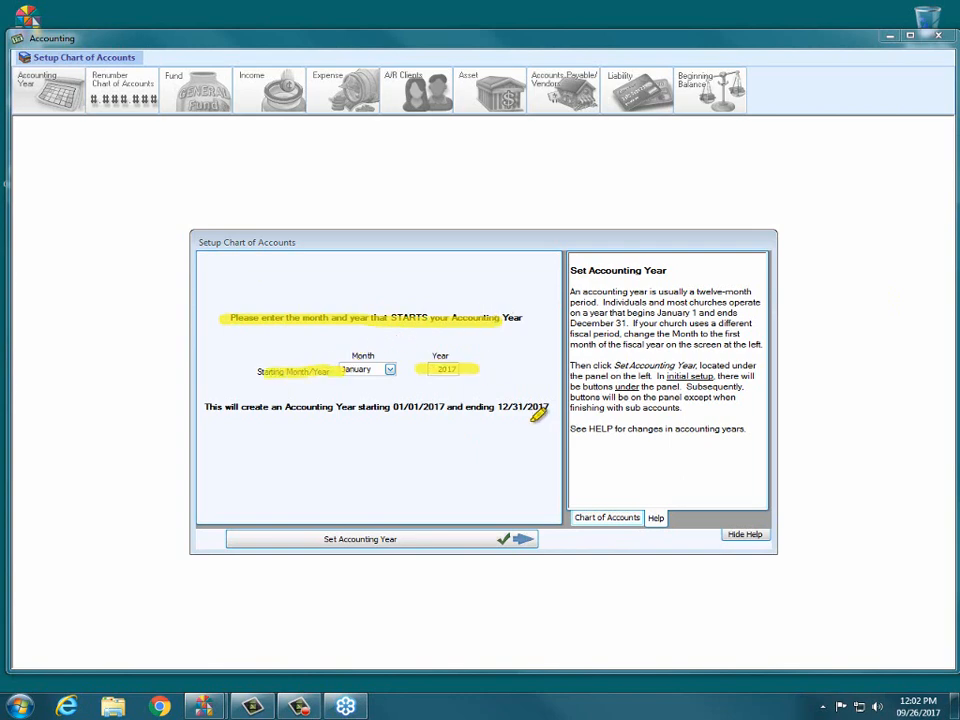
mouse_move(655, 528)
mouse_down()
mouse_move(919, 625)
mouse_move(916, 603)
mouse_up()
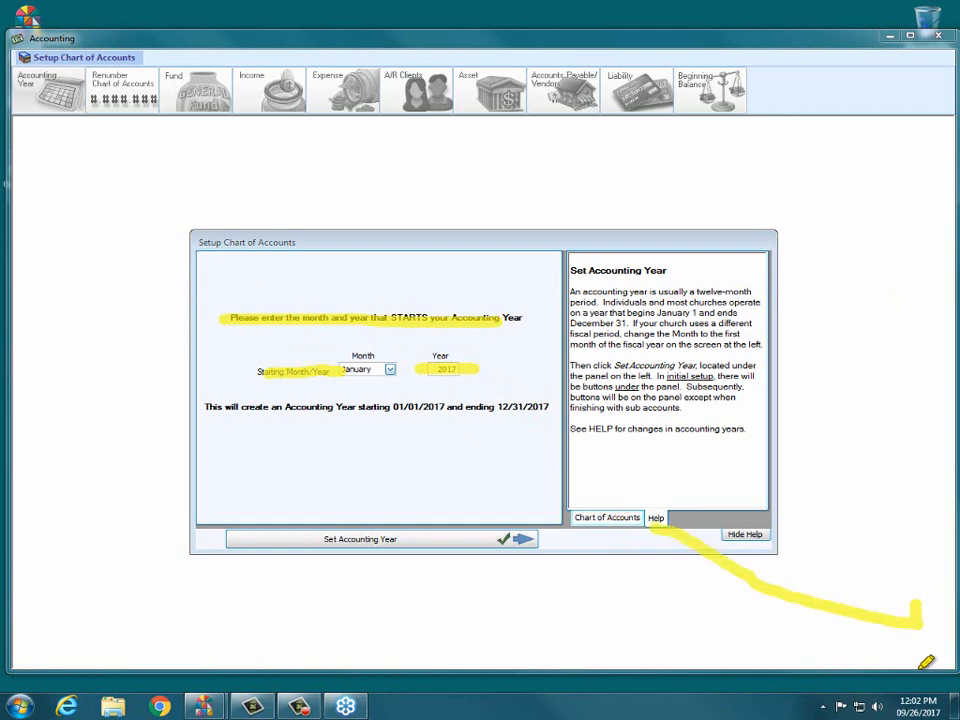
mouse_move(926, 662)
mouse_down()
mouse_move(917, 647)
mouse_move(778, 633)
mouse_up()
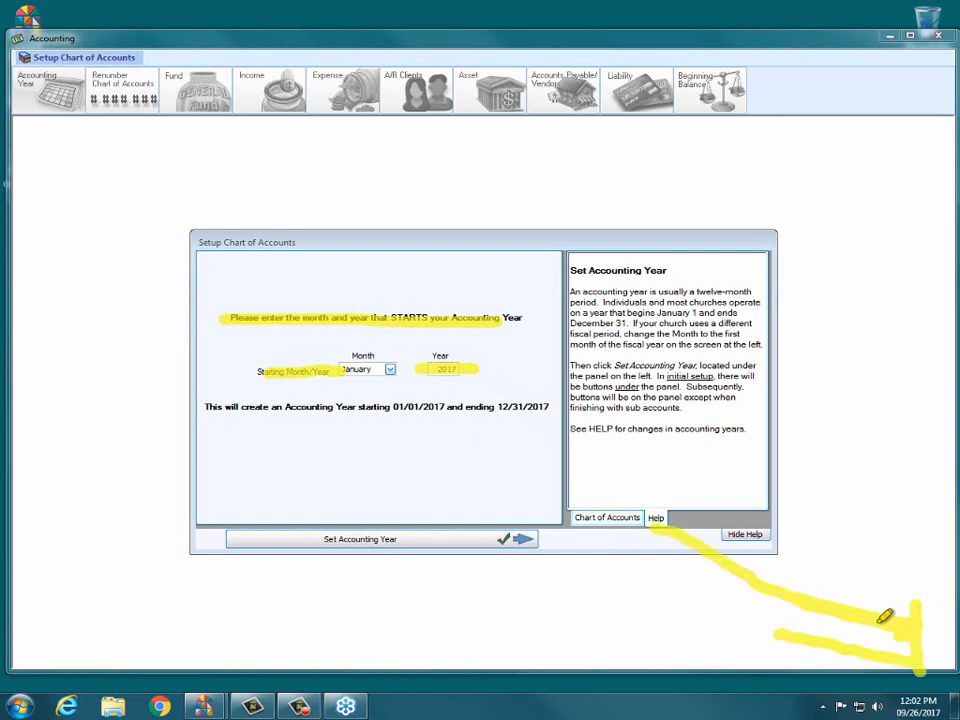
mouse_move(885, 617)
mouse_down()
mouse_move(703, 559)
mouse_move(690, 532)
mouse_up()
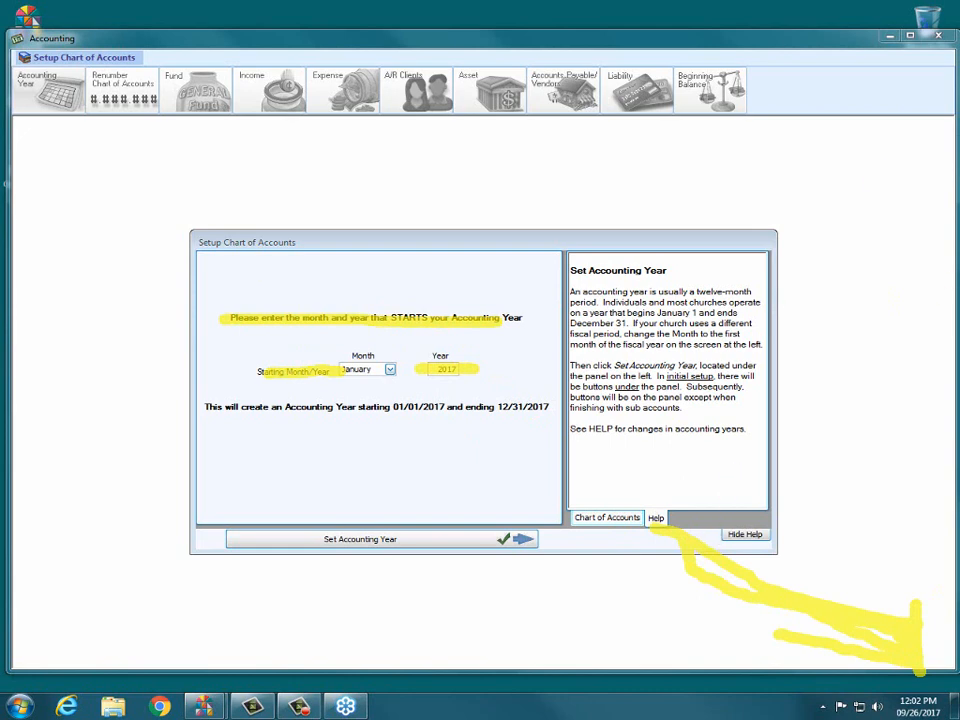
key(Escape)
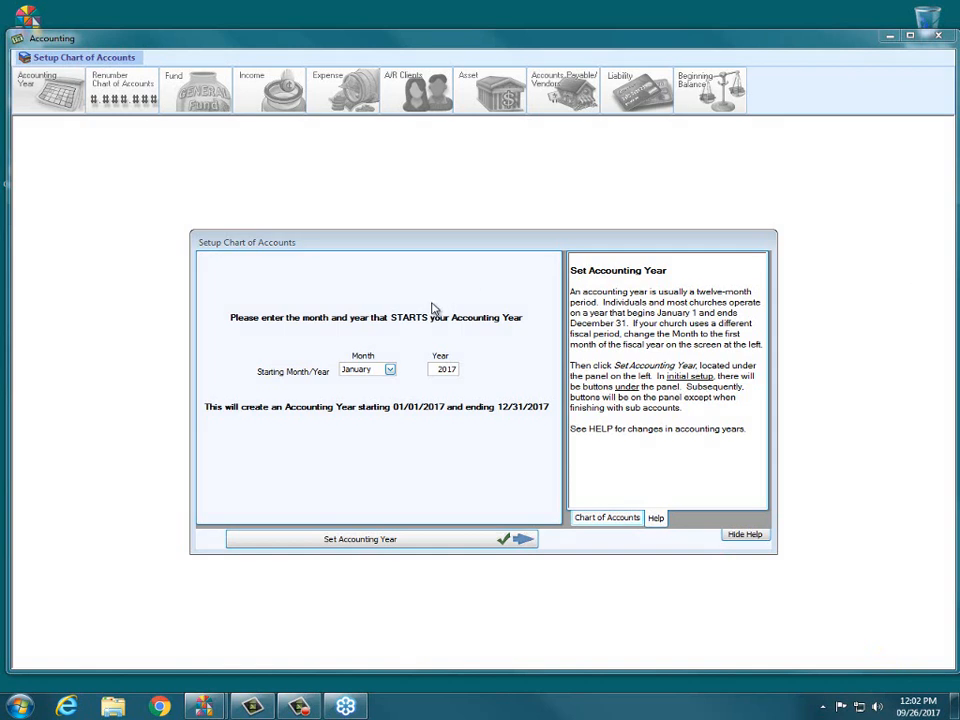
Keep January as the starting month and replace the starting year 2017 with 2018.
click(391, 370)
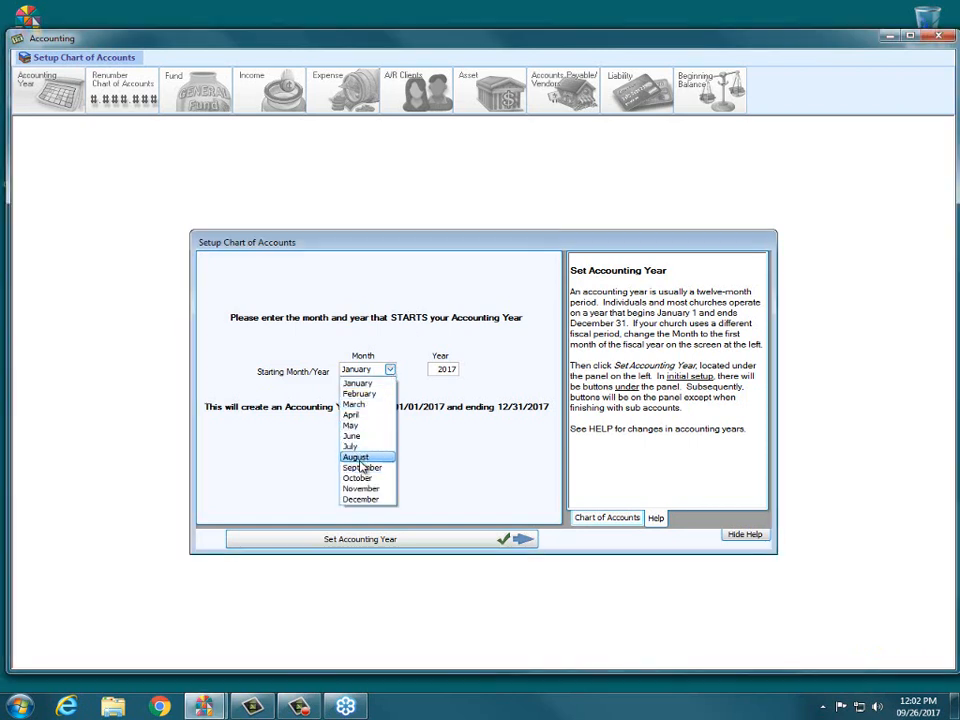
click(373, 256)
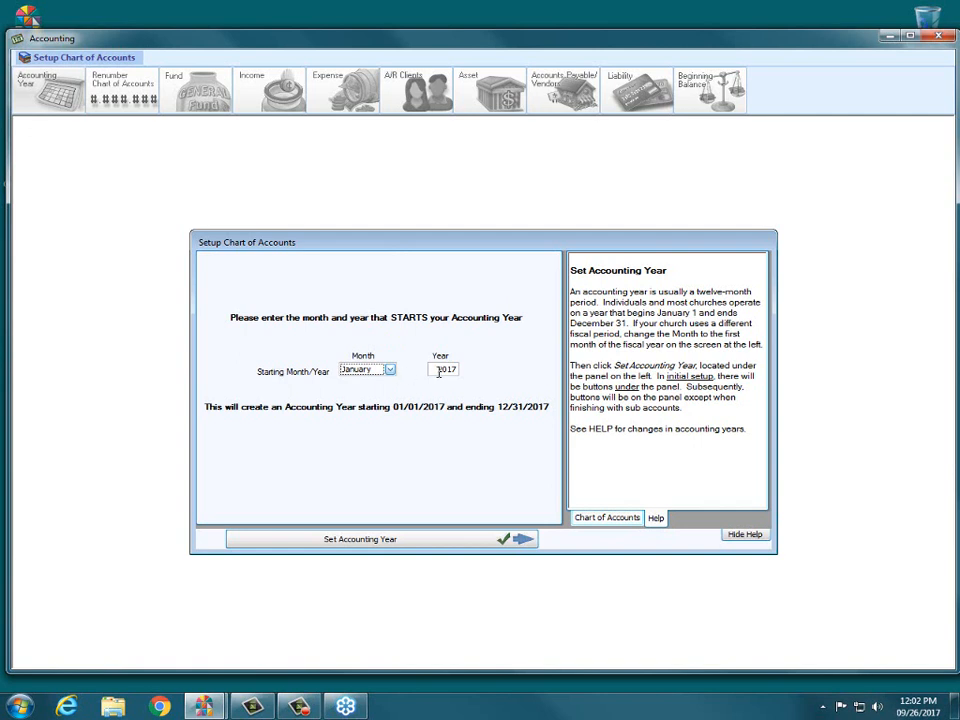
drag(438, 370, 468, 372)
text(2018)
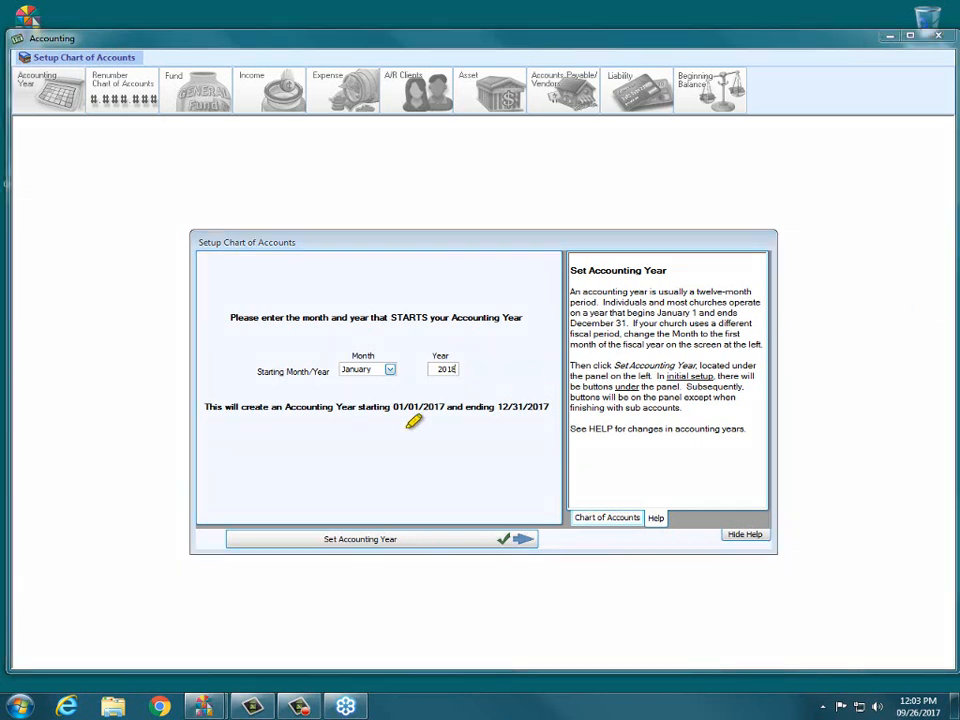
mouse_move(218, 508)
mouse_down()
mouse_move(465, 506)
mouse_move(580, 520)
mouse_move(390, 568)
mouse_move(214, 570)
mouse_move(208, 512)
mouse_up()
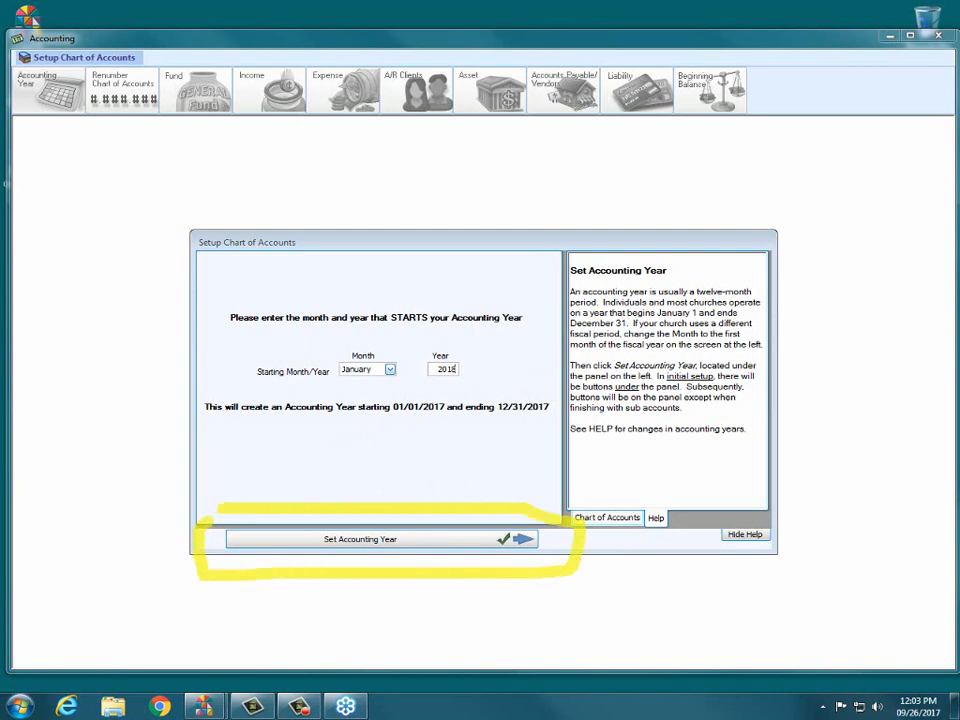
Create and confirm the 01/01/2018–12/31/2018 accounting year, opting to use account numbers.
click(419, 543)
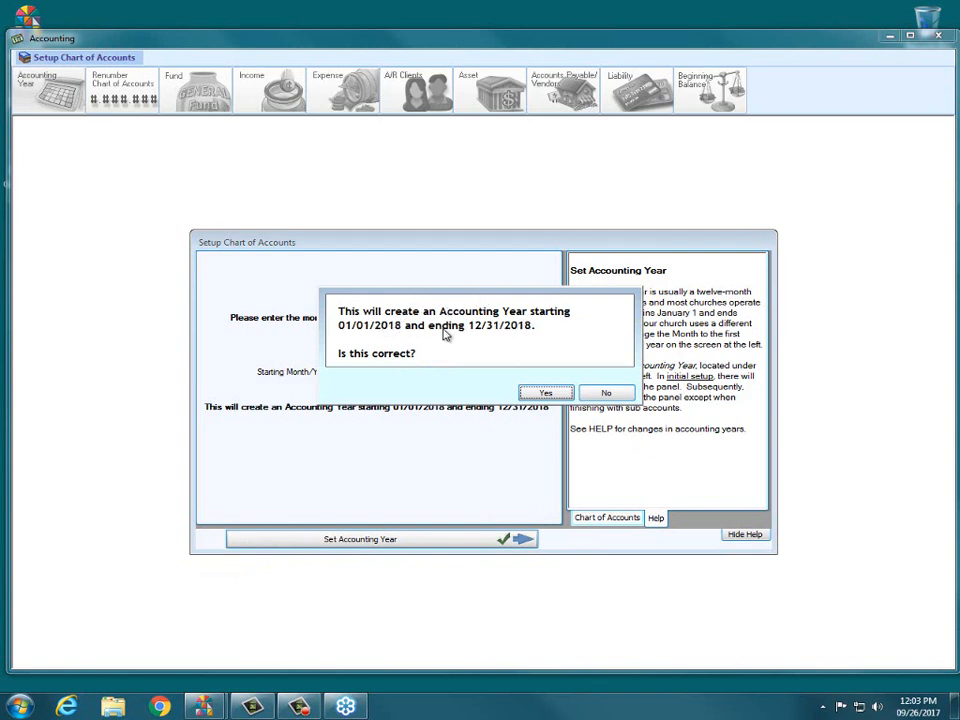
click(543, 394)
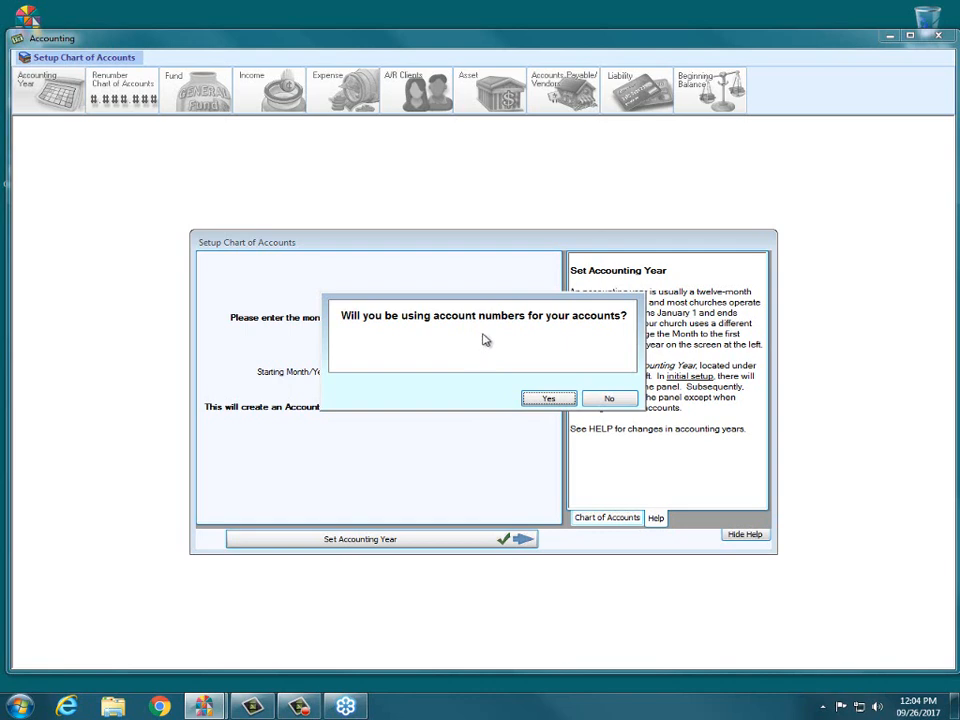
click(549, 400)
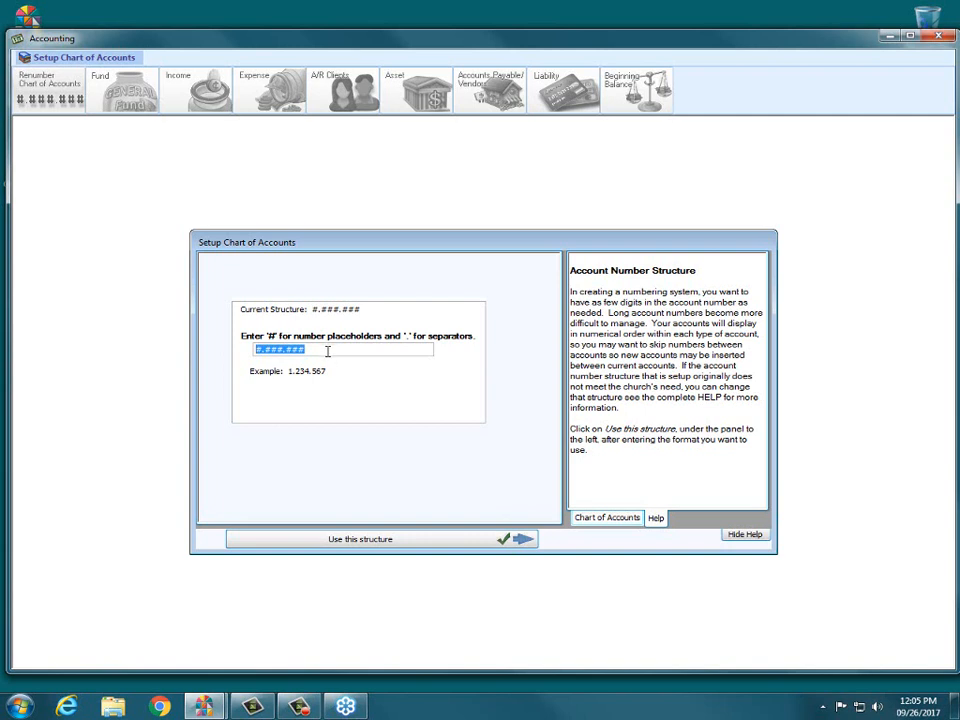
Shorten the account number structure from #.###.### to ###.### and accept it.
click(295, 352)
key(BackSpace)
key(BackSpace)
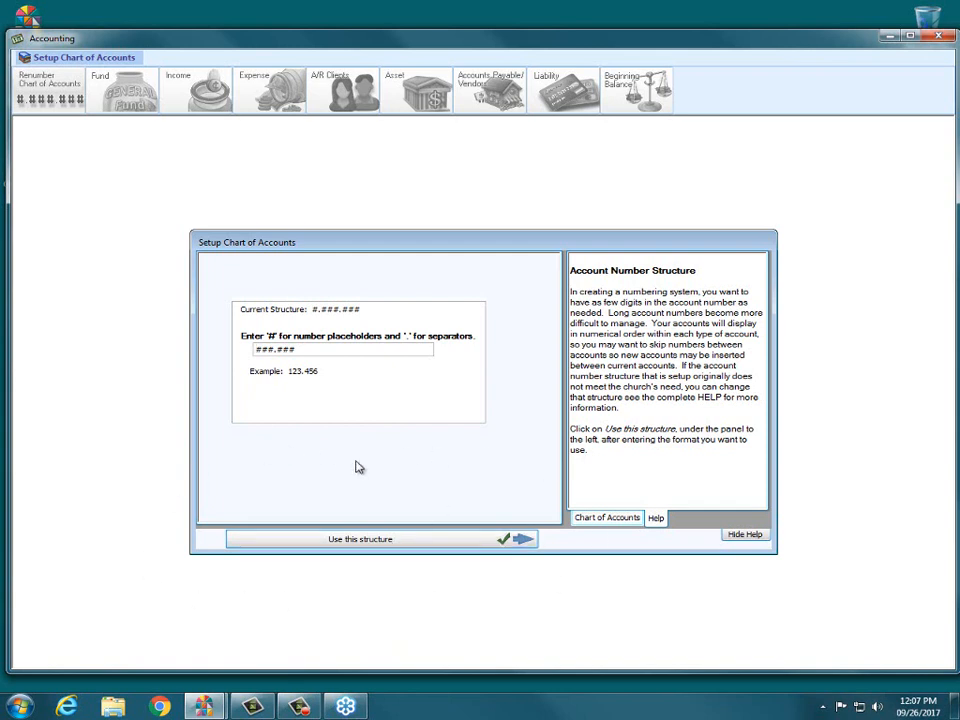
click(360, 541)
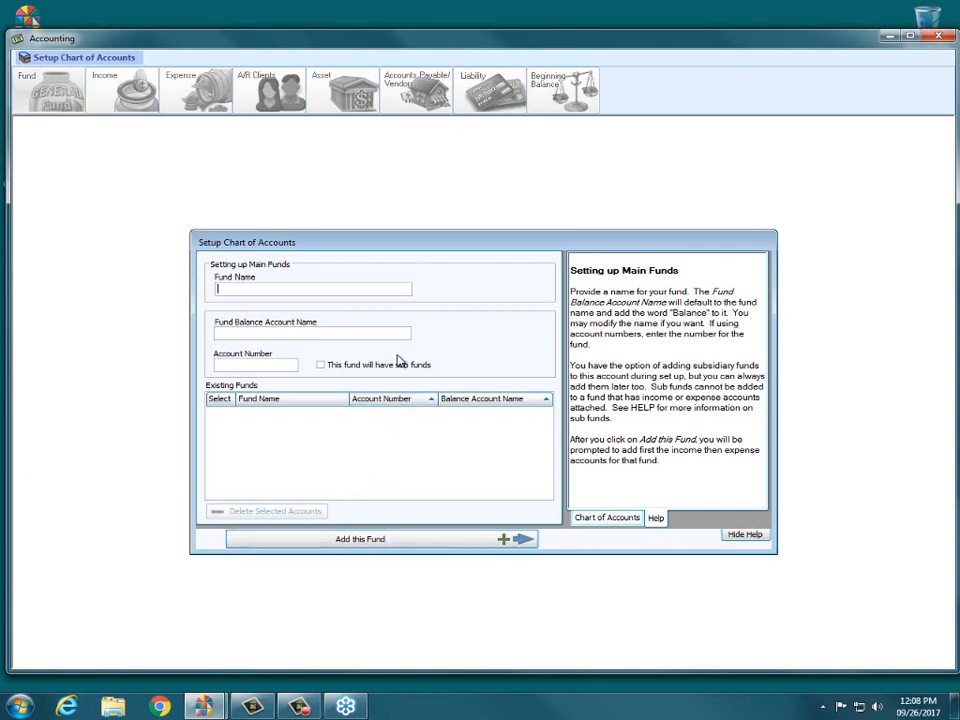
click(408, 288)
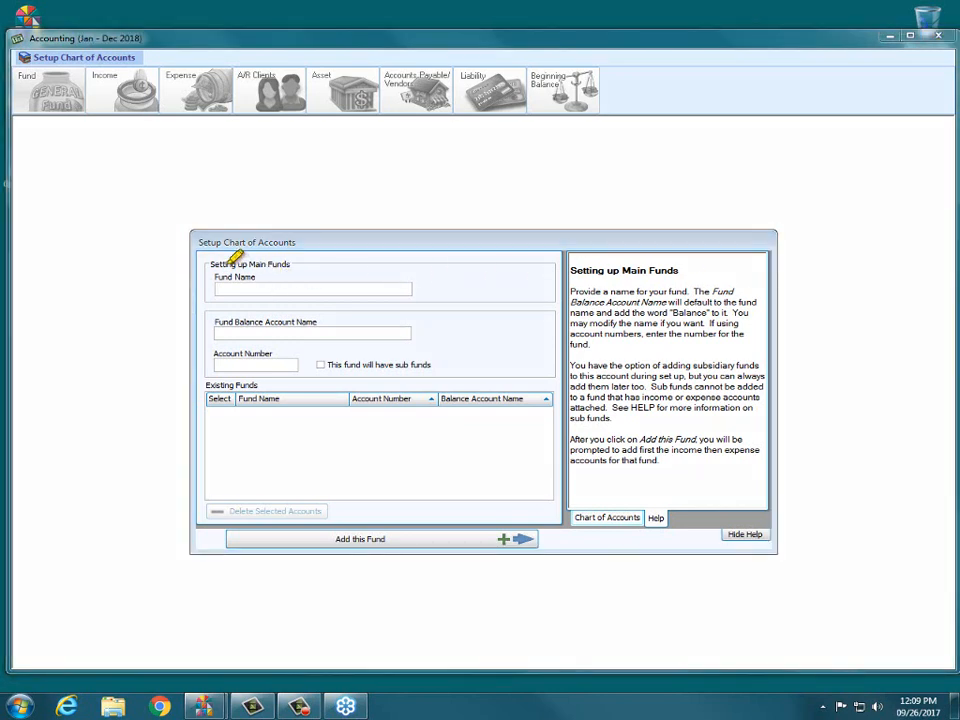
mouse_move(214, 258)
mouse_down()
mouse_move(279, 258)
mouse_move(253, 268)
mouse_move(262, 272)
mouse_up()
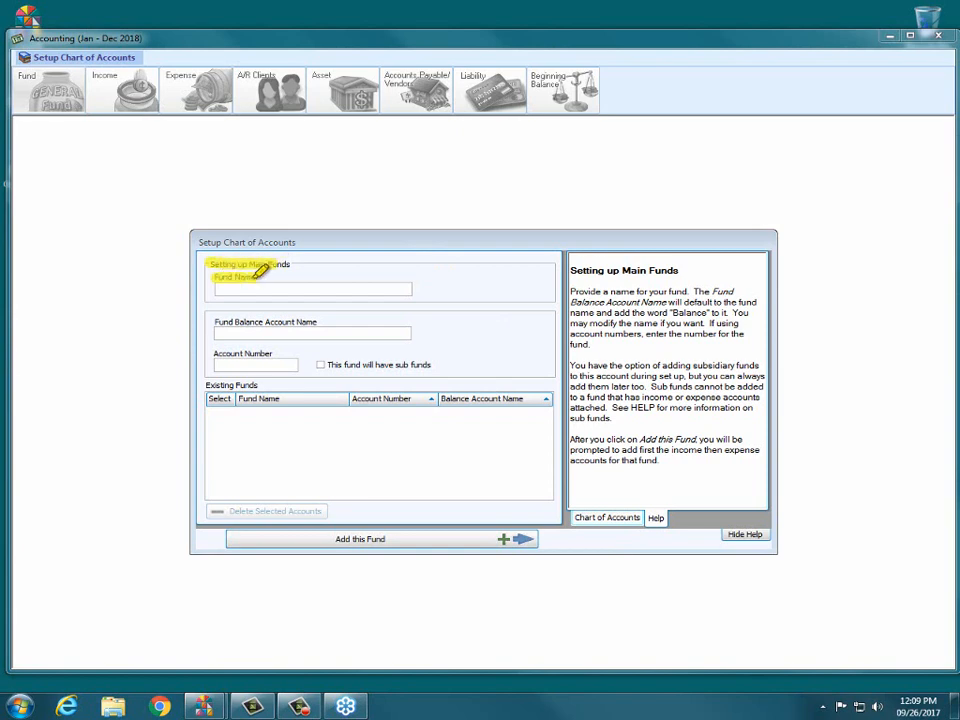
drag(214, 321, 368, 321)
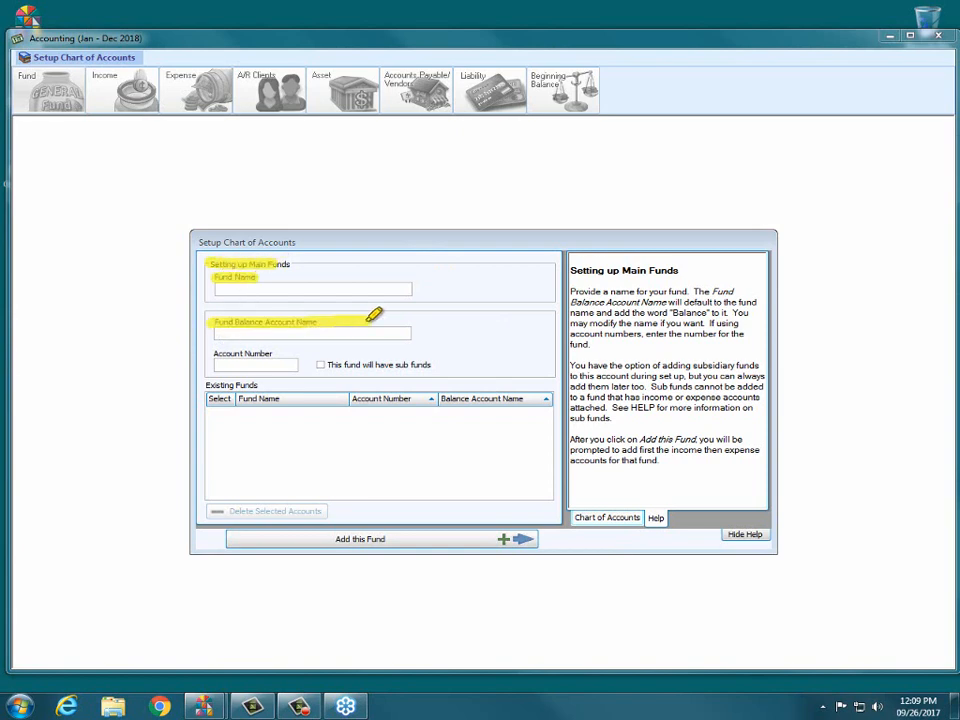
drag(213, 353, 272, 353)
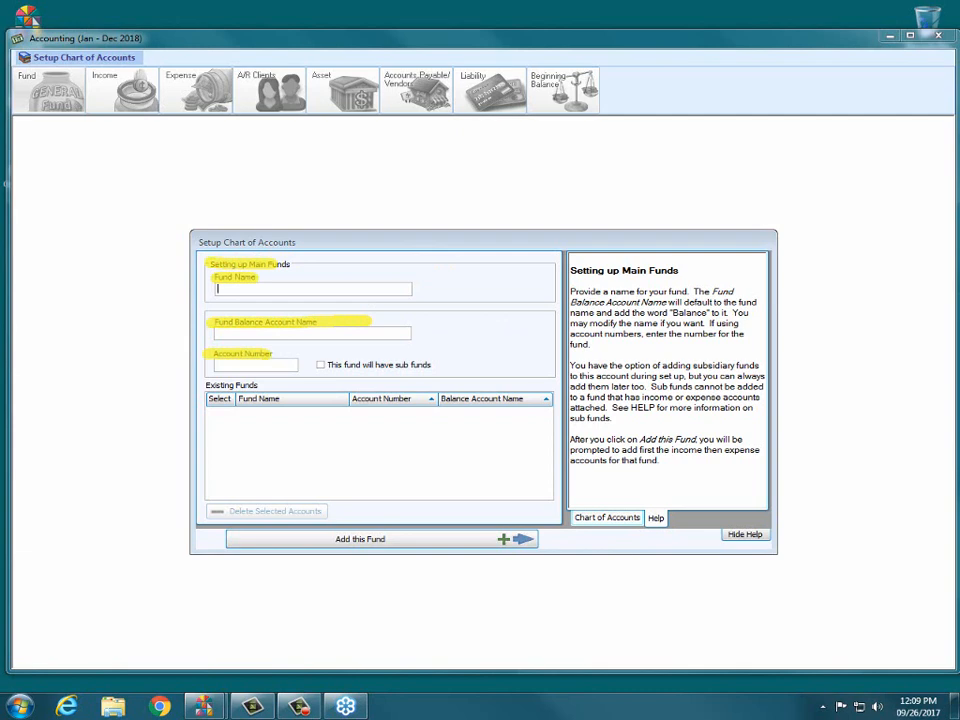
key(Escape)
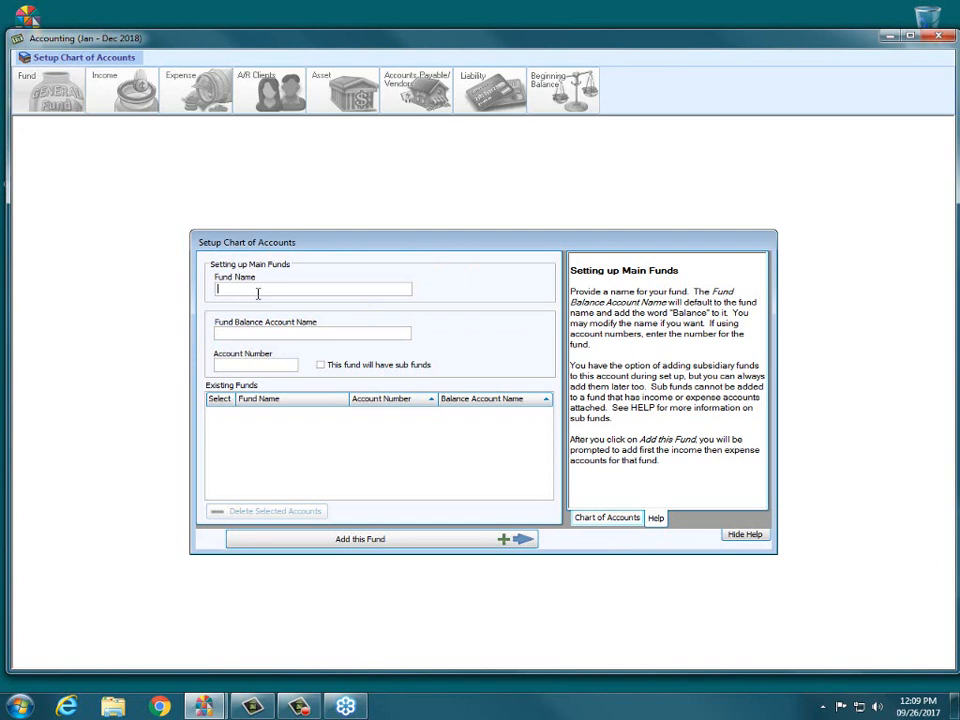
Name the fund General Fund, keep balance account General Fund Balance, and number it 300.100.
text(General Fund)
key(Tab)
key(Tab)
text(3)
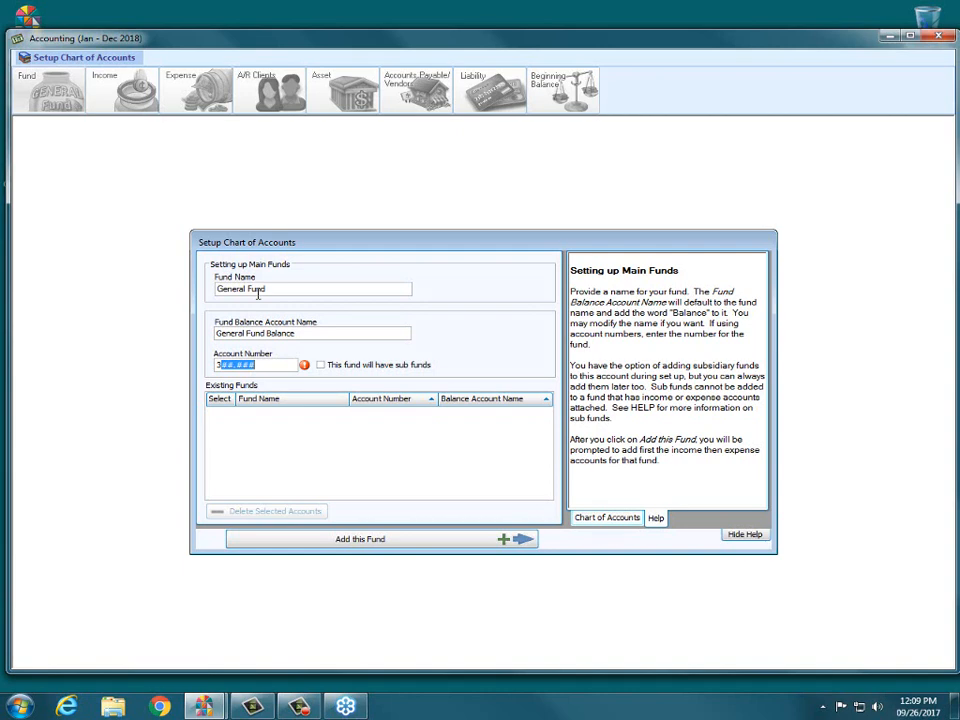
key(shift+Right)
key(shift+Right)
key(shift+Right)
key(shift+Right)
key(shift+Right)
key(Left)
key(Left)
key(Left)
key(Left)
key(Left)
text(00100)
Add General Fund and confirm it will have income accounts.
click(361, 541)
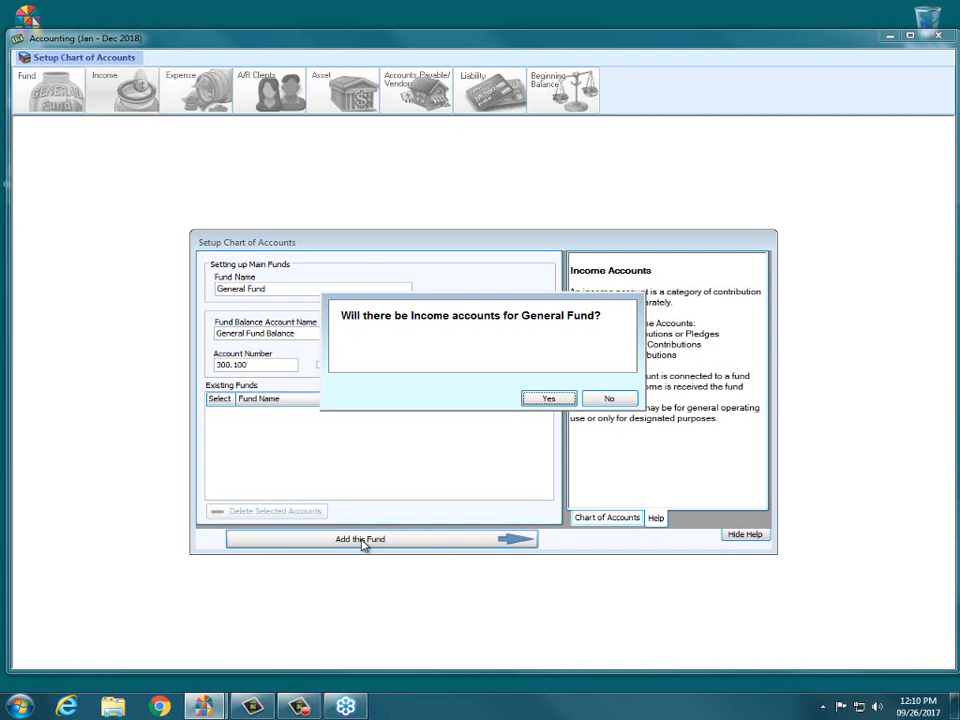
key(Return)
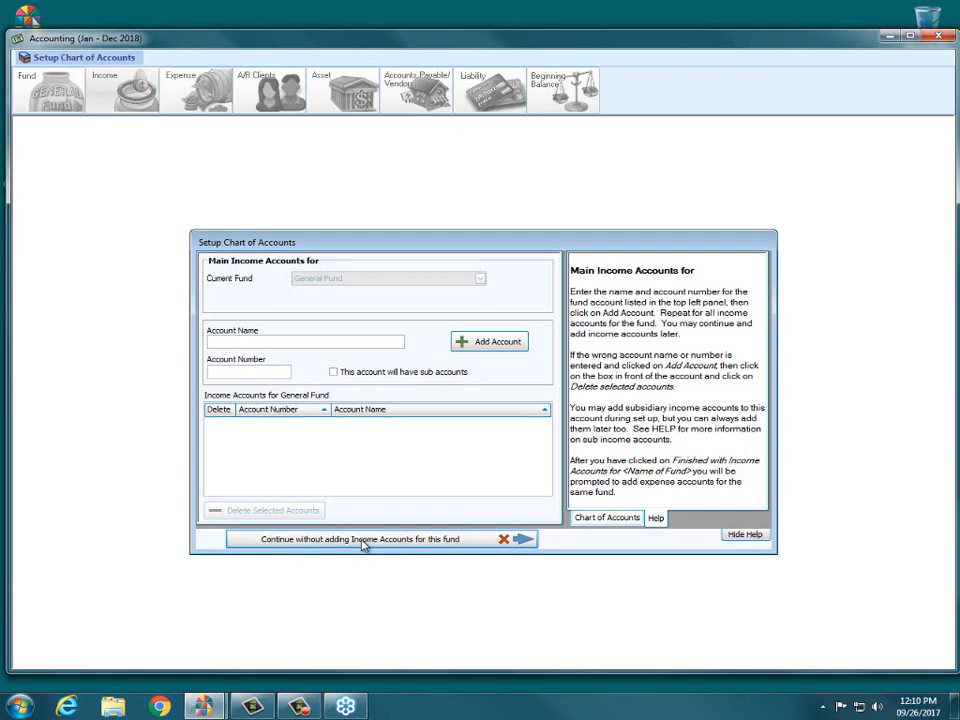
Add General Tithes and Offerings as income account 400.100.
text(General Tithes and Offerings)
key(Tab)
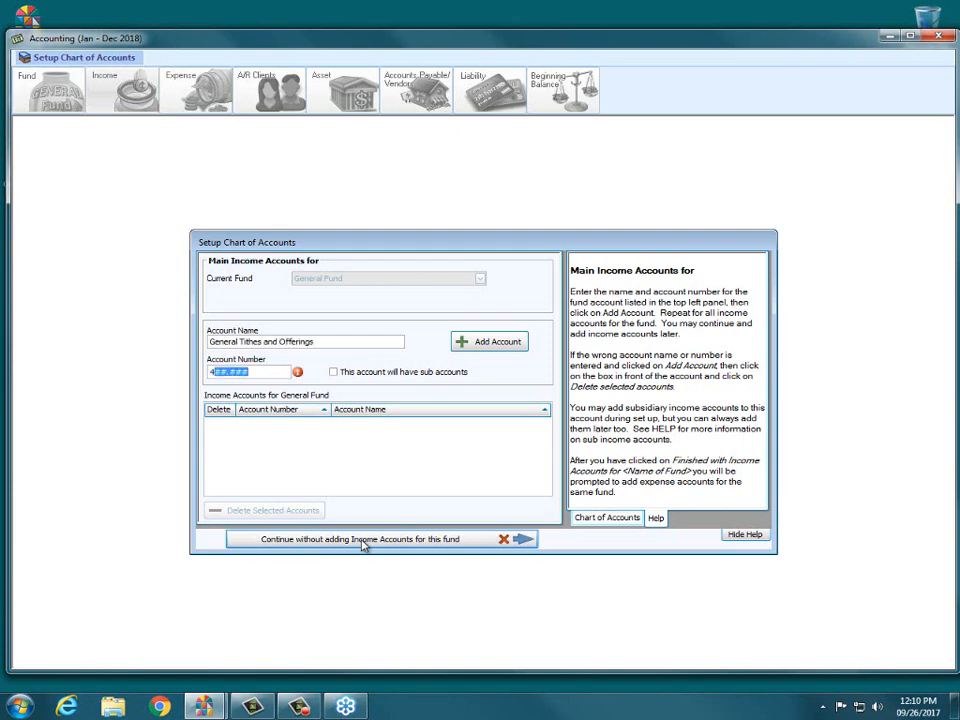
text(400.100)
key(Tab)
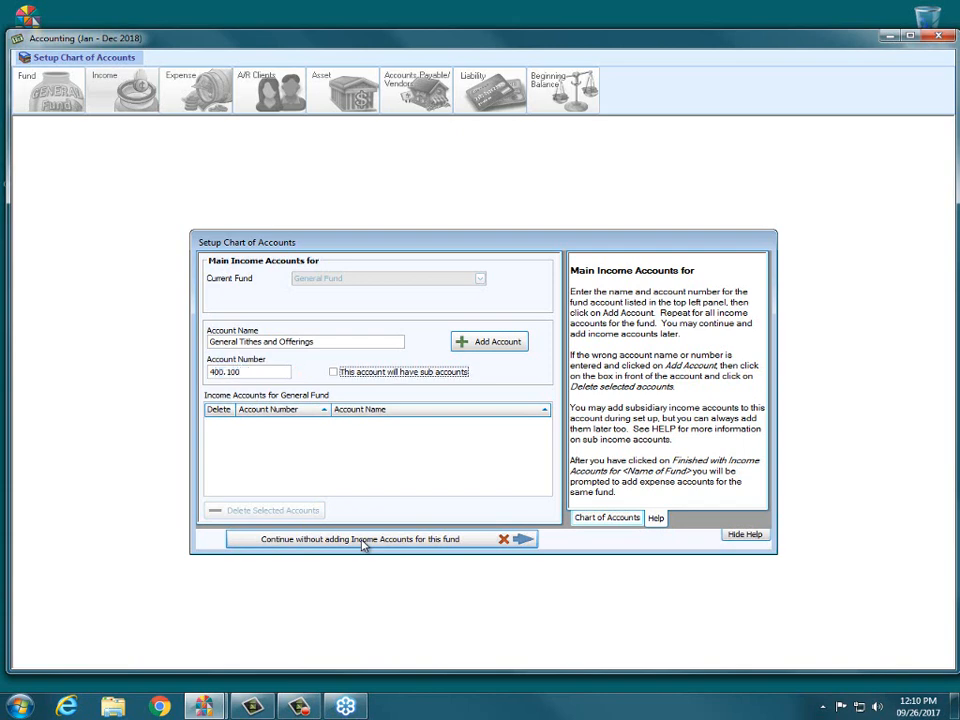
key(Tab)
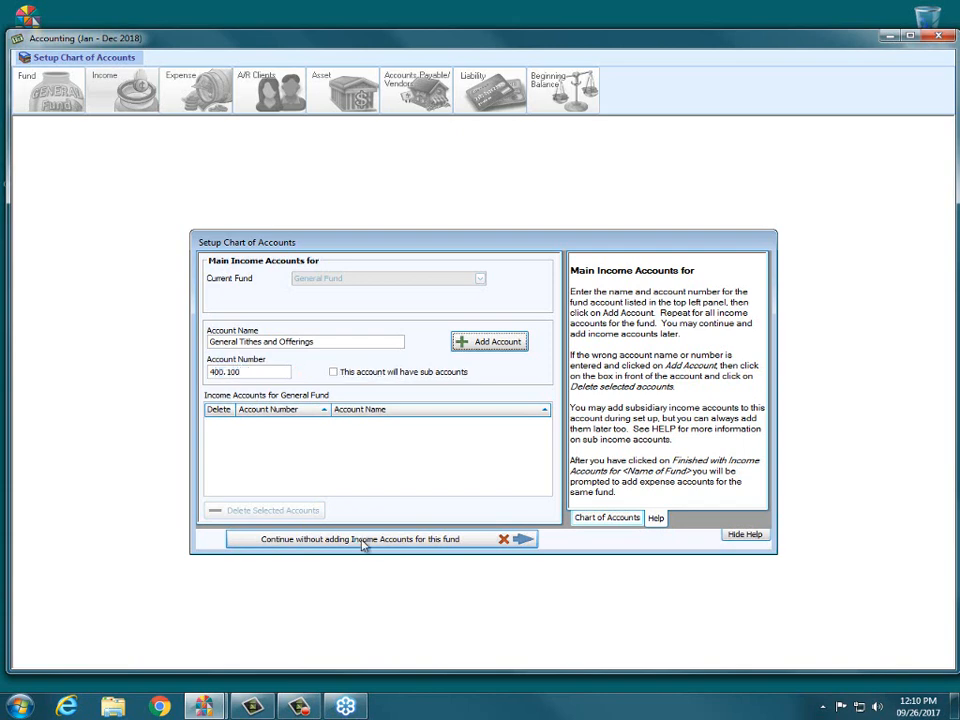
key(Return)
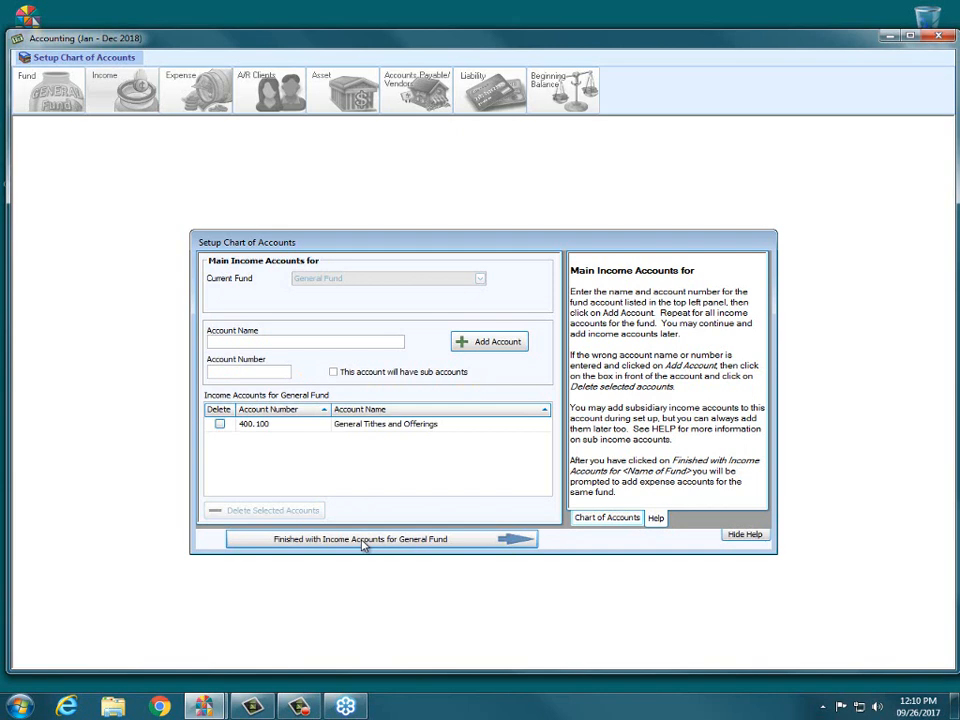
Add Rental Property Income as income account 400.110.
text(Rena)
text(ntal)
text( Propert)
text(y Incom)
key(BackSpace)
key(BackSpace)
key(BackSpace)
text(come)
key(Tab)
text(4)
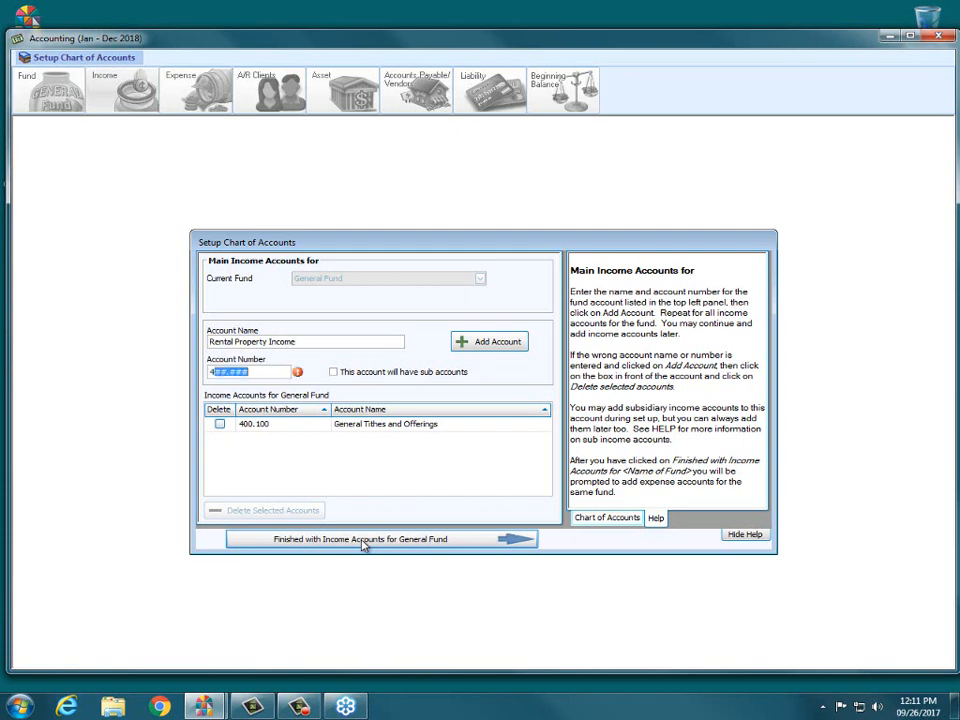
text(00.110)
key(Tab)
key(Tab)
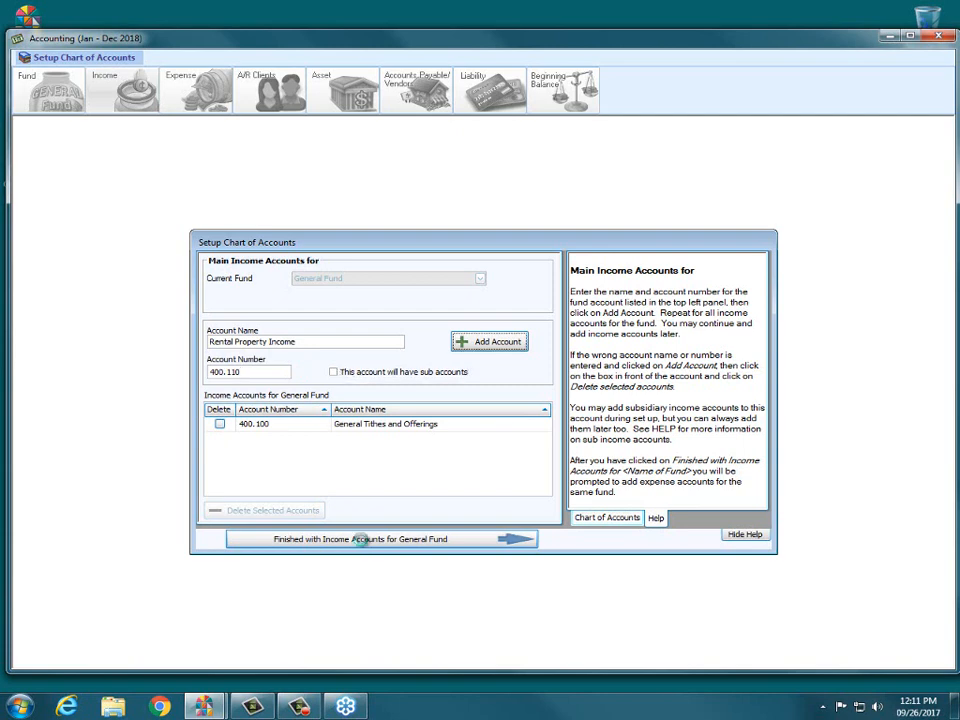
key(Return)
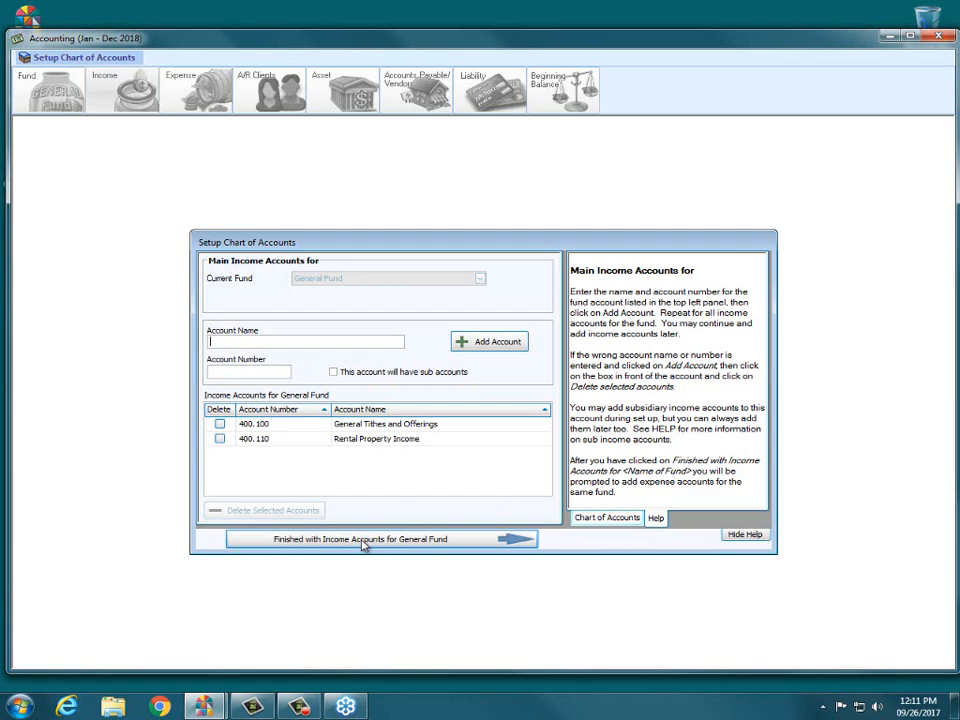
Add Pledge Offering as income account 400.105.
text(Pledge Offering)
key(Tab)
text(4)
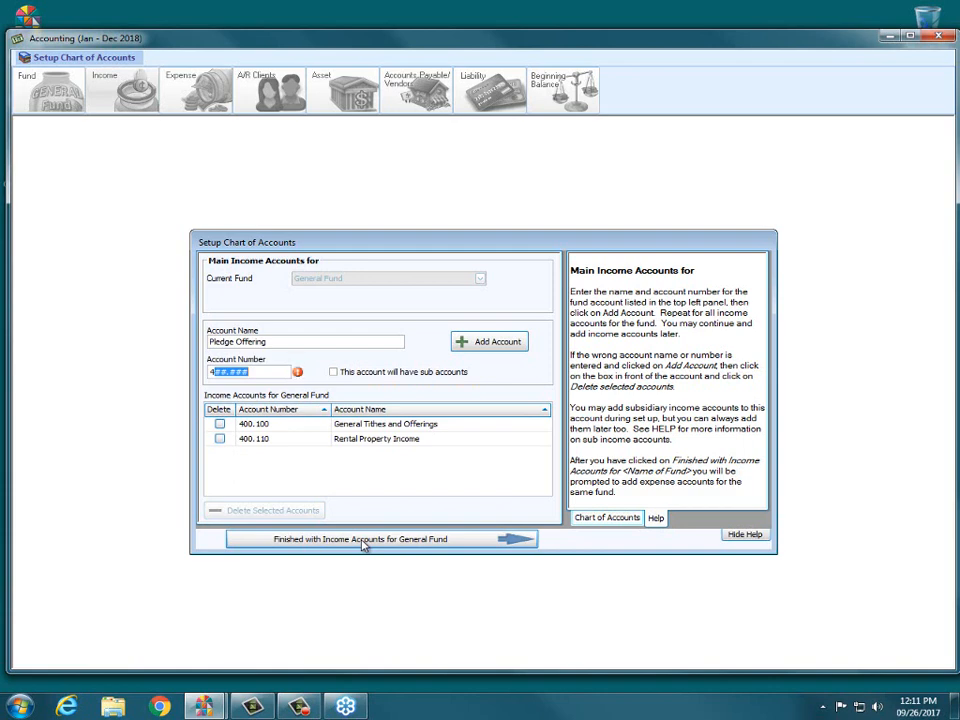
text(00.12)
key(BackSpace)
text(05)
click(480, 345)
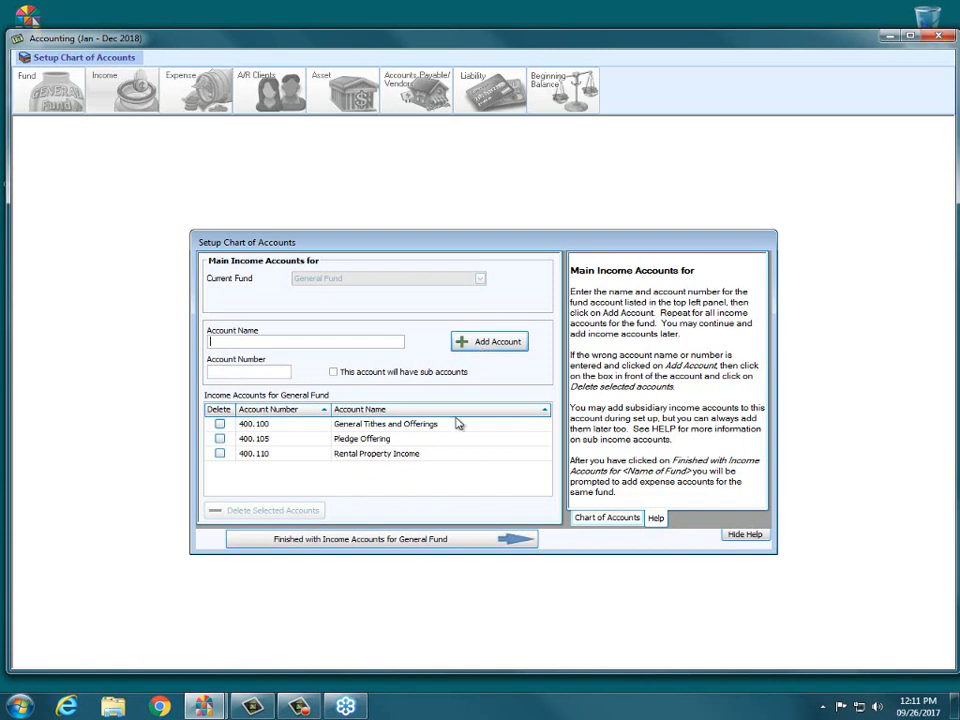
Finish the income accounts, confirm expense accounts, and add Gas Expense as 500.150.
click(406, 546)
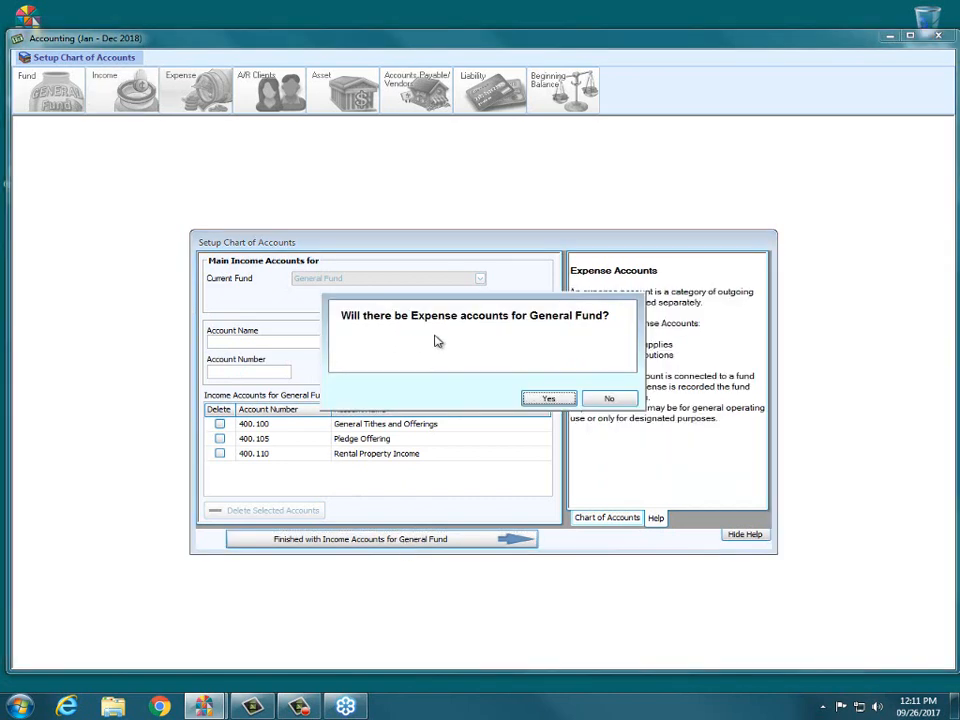
click(547, 399)
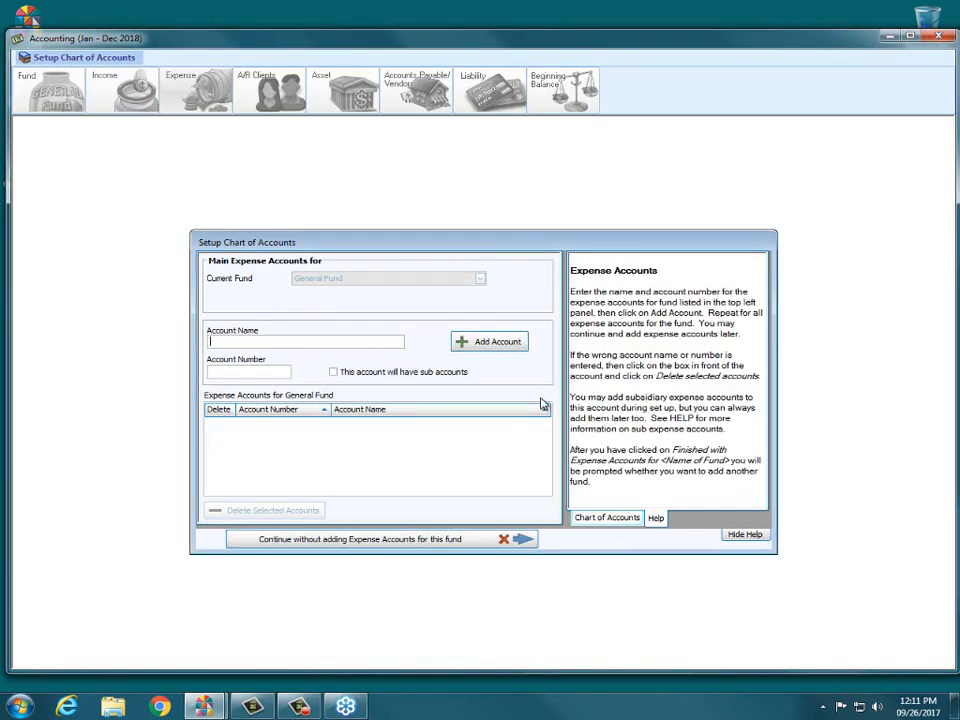
text(Gas Expense)
key(Tab)
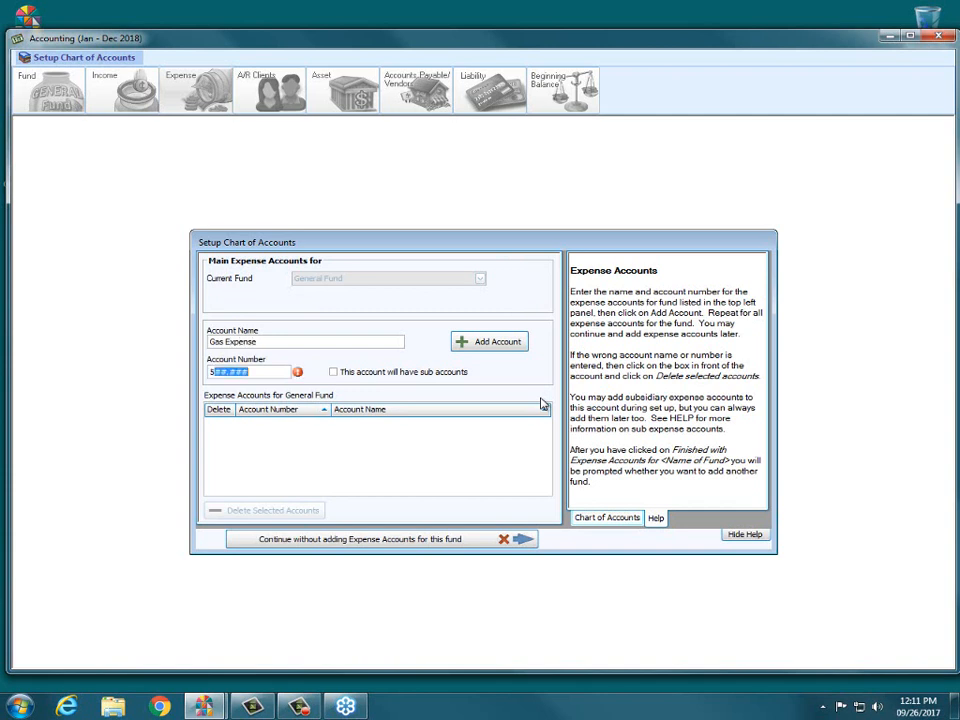
text(00.150)
key(Tab)
key(Tab)
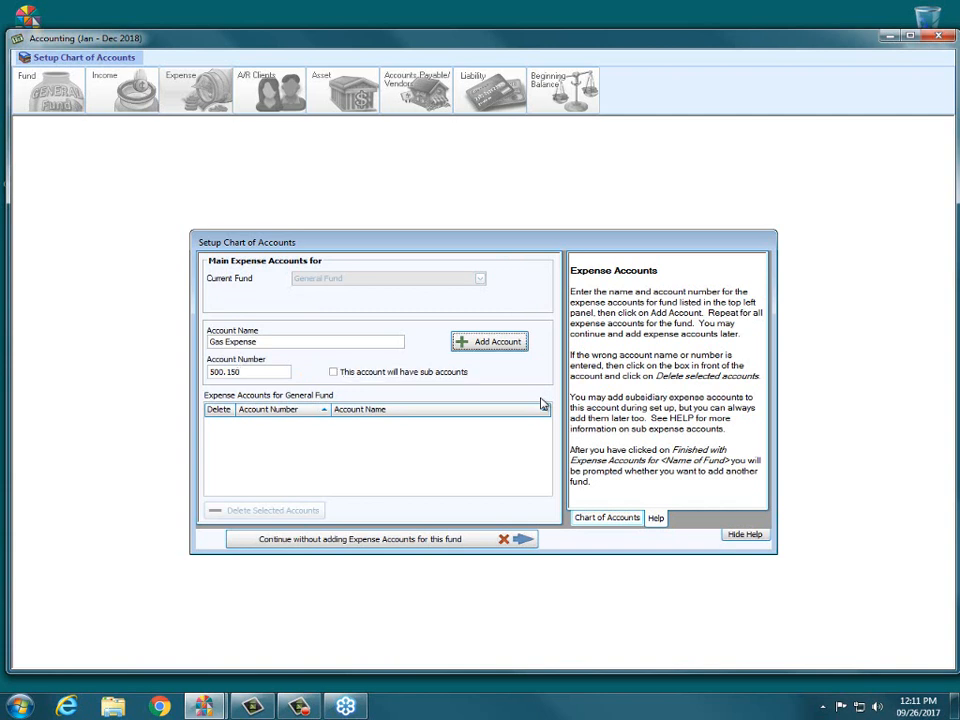
key(Return)
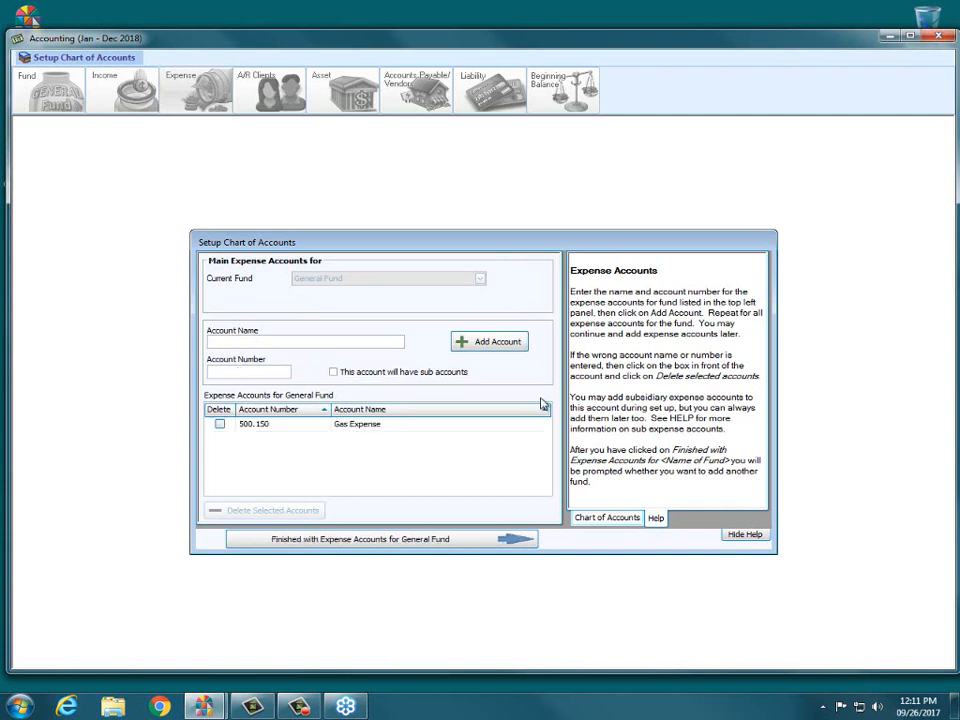
Enter Electric Expense as expense account 500.155.
text(Electric Expense)
key(Tab)
text(500.155)
key(Tab)
key(Tab)
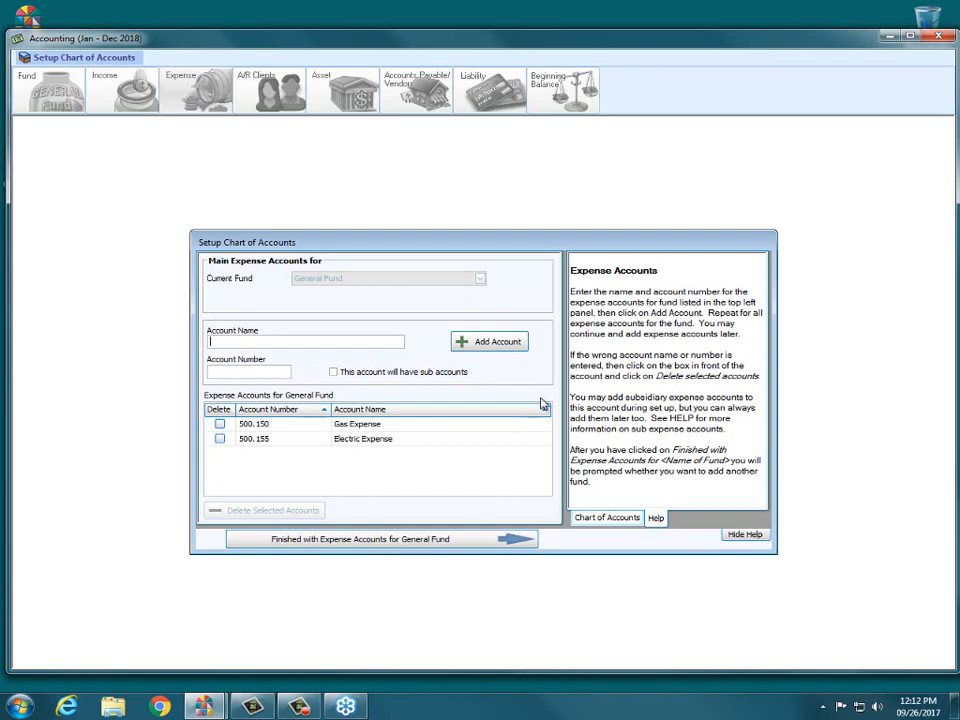
Add Sr Pastor Salary as expense account 500.250.
text(Sr Pastor Salary)
key(Tab)
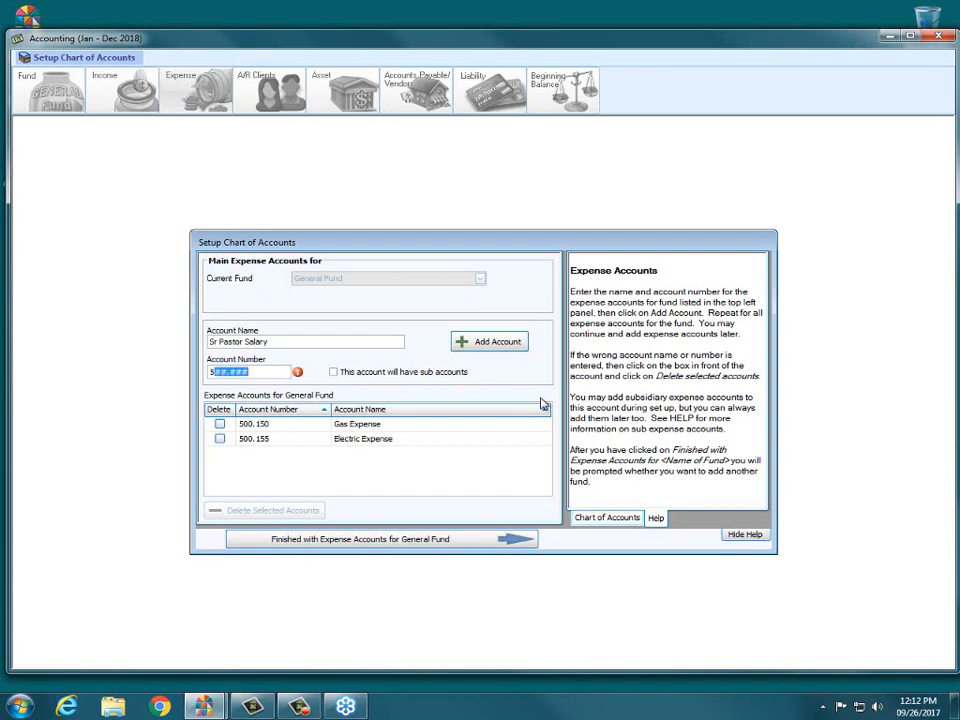
text(500.250)
key(Tab)
key(Tab)
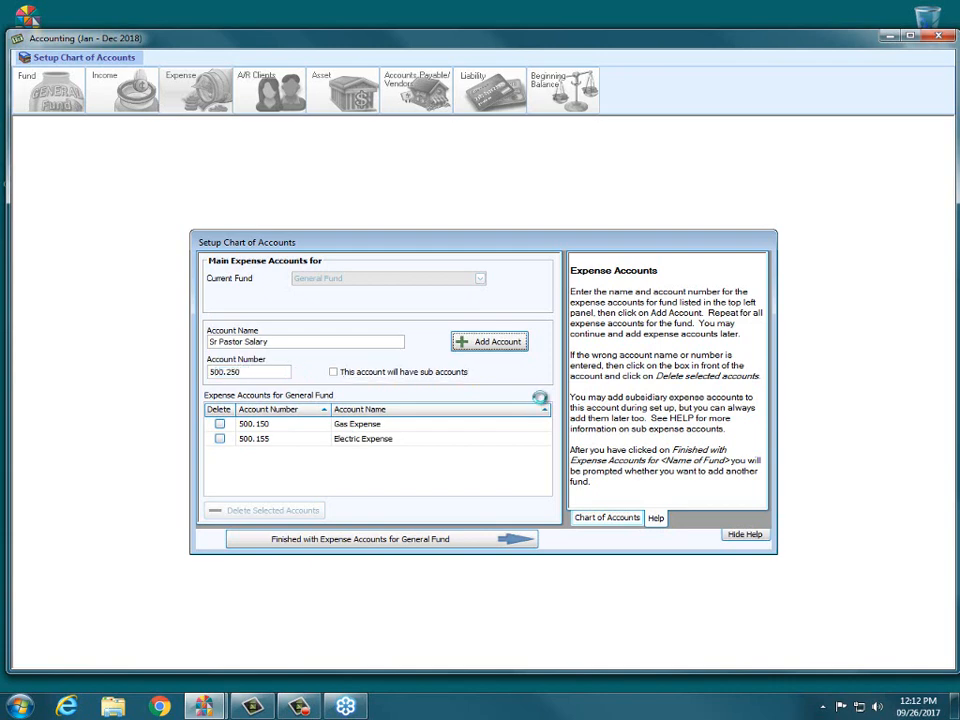
key(Return)
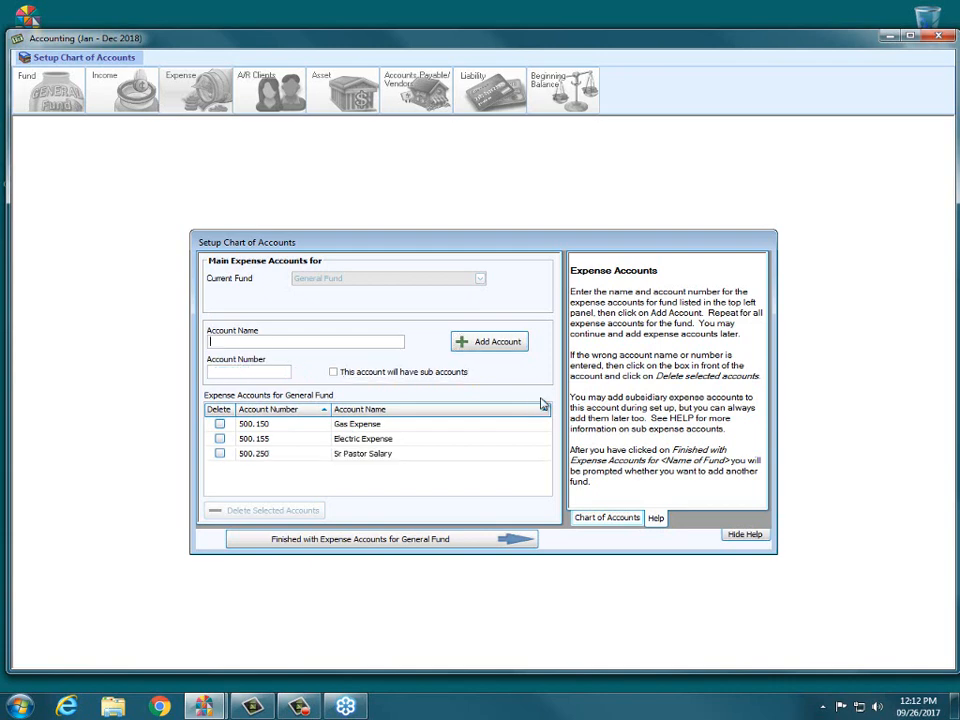
Close General Fund's expense list after 500.250 Sr Pastor Salary, reaching the another-fund prompt.
click(334, 541)
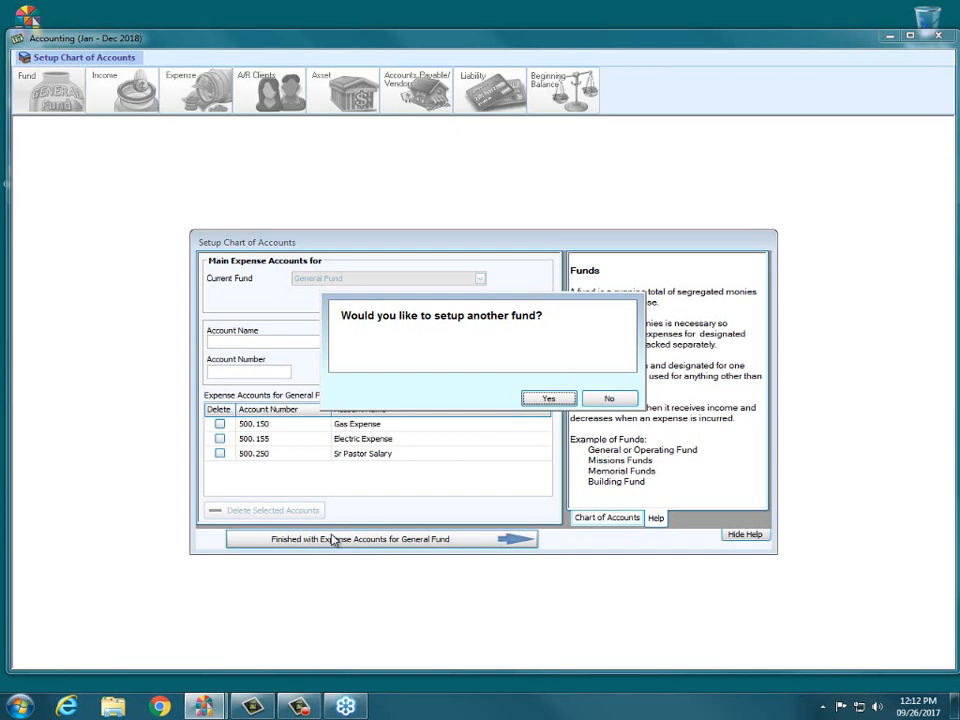
Decline another fund and set the accounts receivable number to 190.000.
click(607, 399)
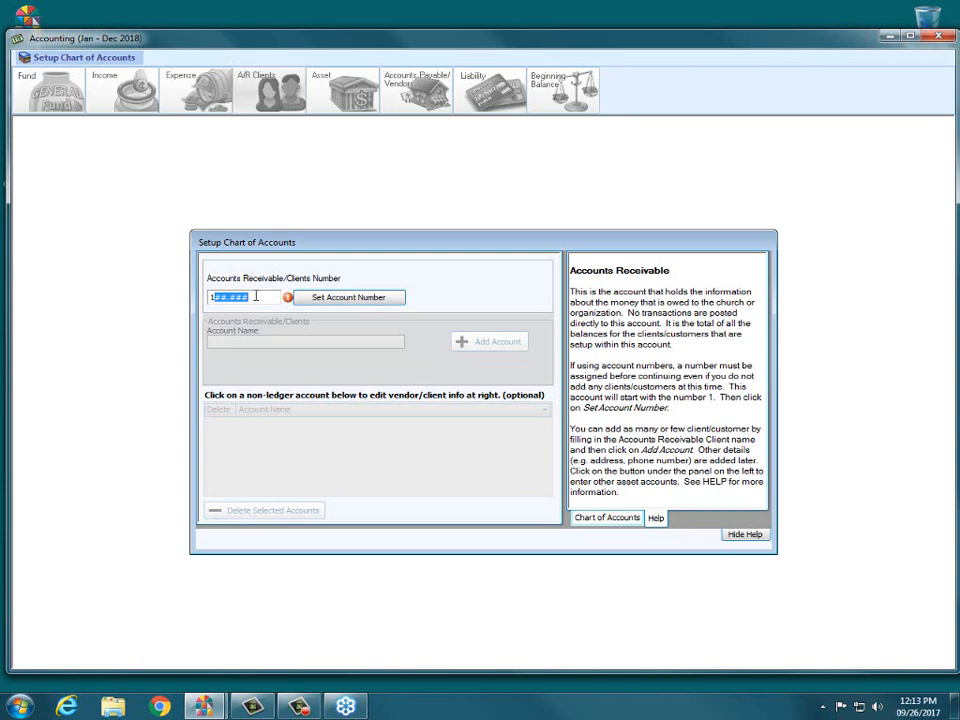
text(90.000)
click(343, 298)
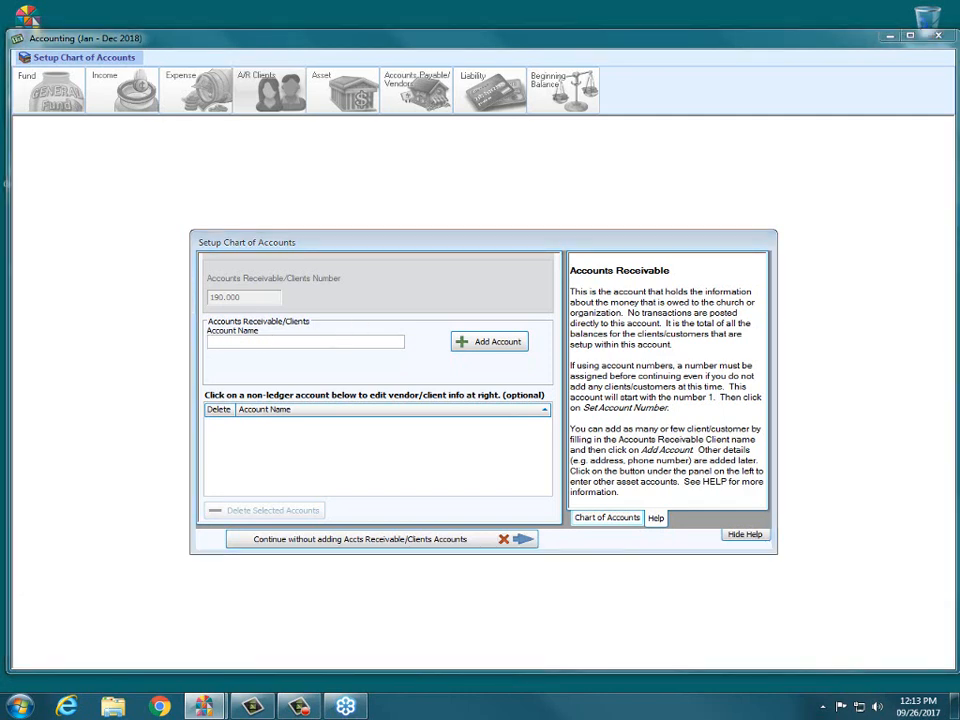
Add one client account to Accounts Receivable under the client's full name.
mouse_move(241, 504)
mouse_down()
mouse_move(512, 503)
mouse_move(576, 534)
mouse_move(275, 561)
mouse_move(190, 518)
mouse_up()
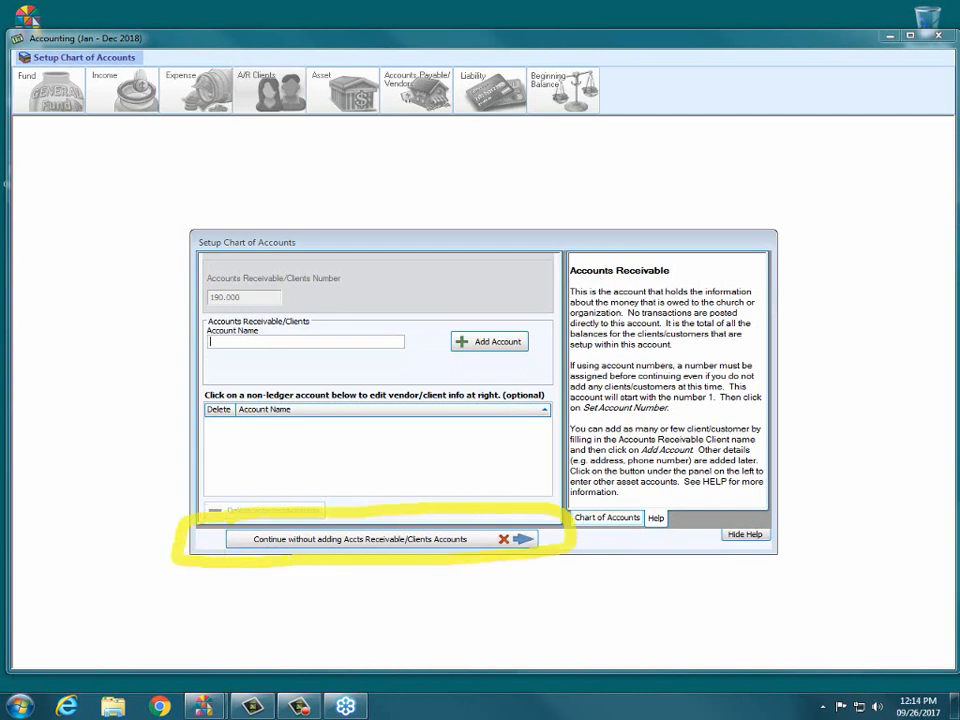
key(Escape)
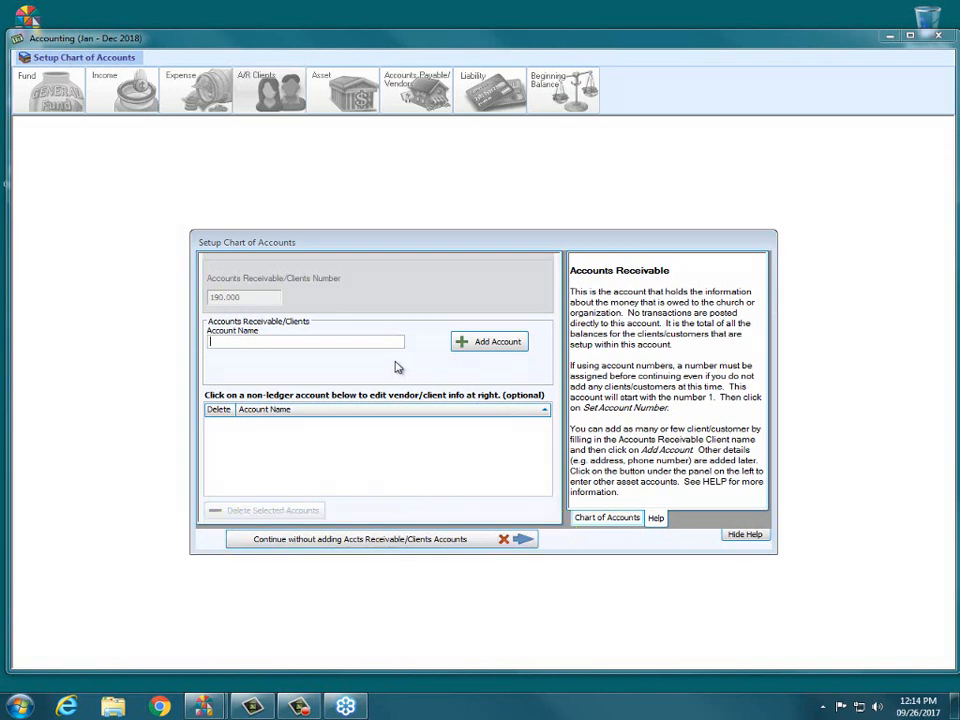
click(354, 344)
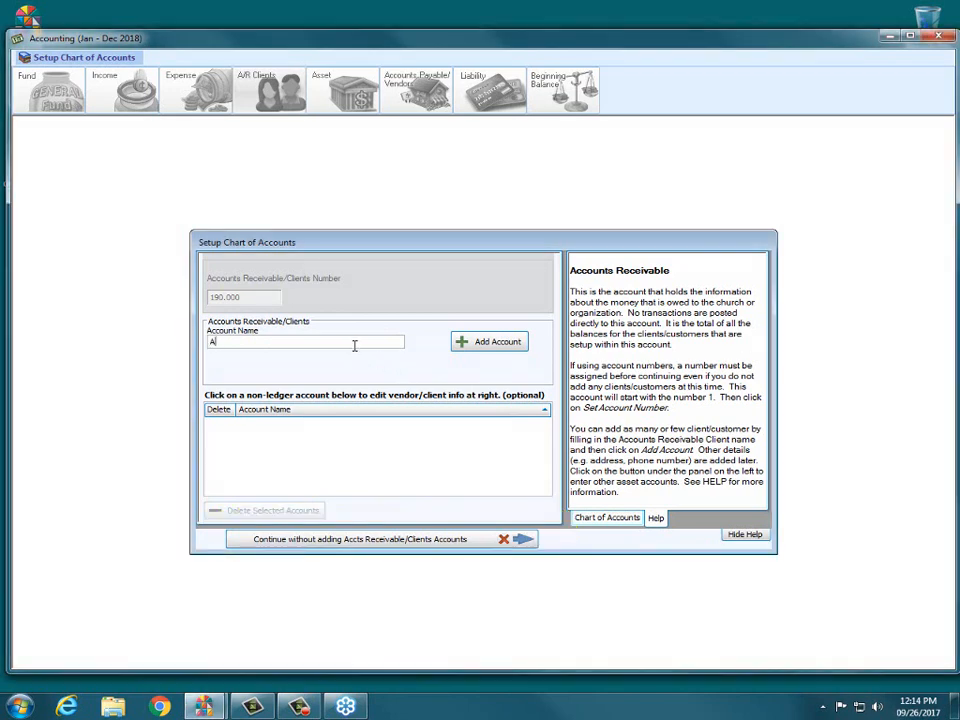
click(512, 343)
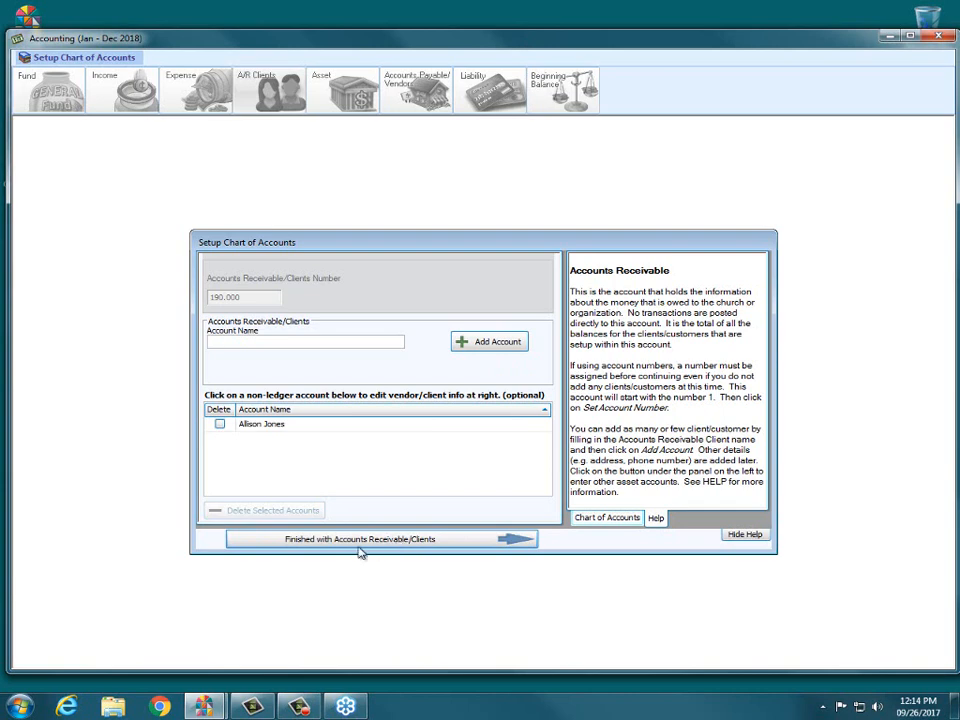
Add Huntington Bank Checking as asset account 100.100.
click(302, 543)
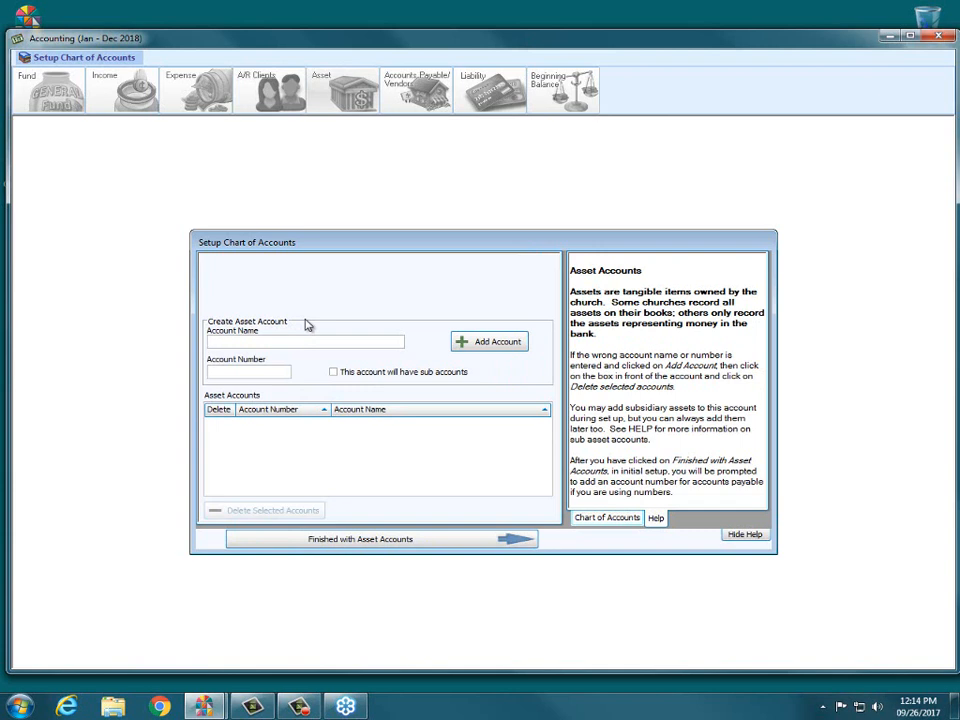
text(Huntington Bank Checking)
key(Tab)
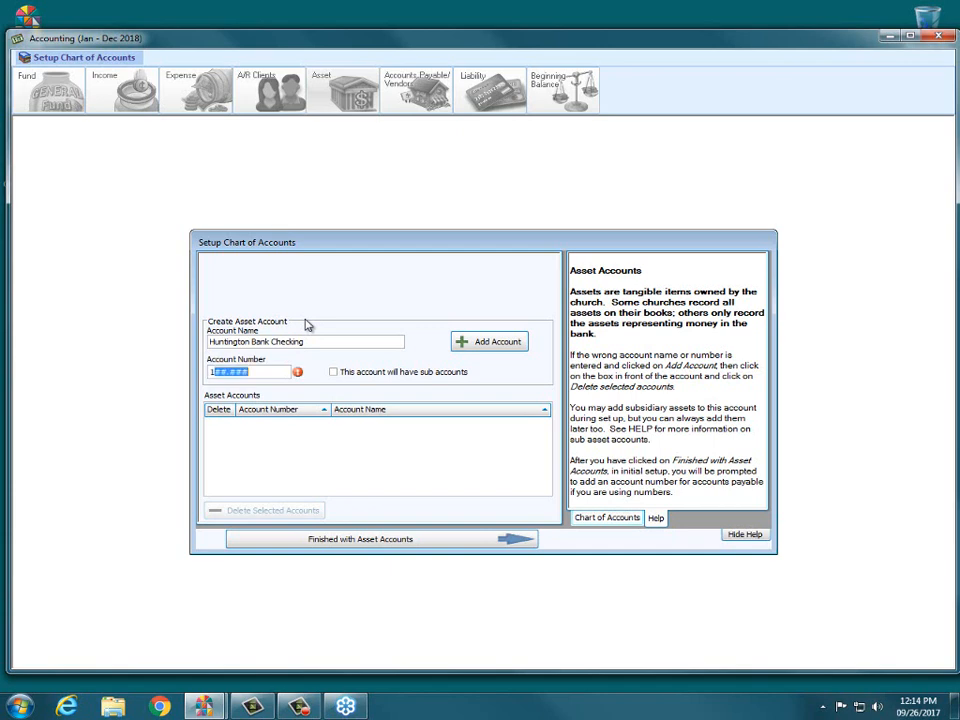
text(100.100)
key(Tab)
key(Tab)
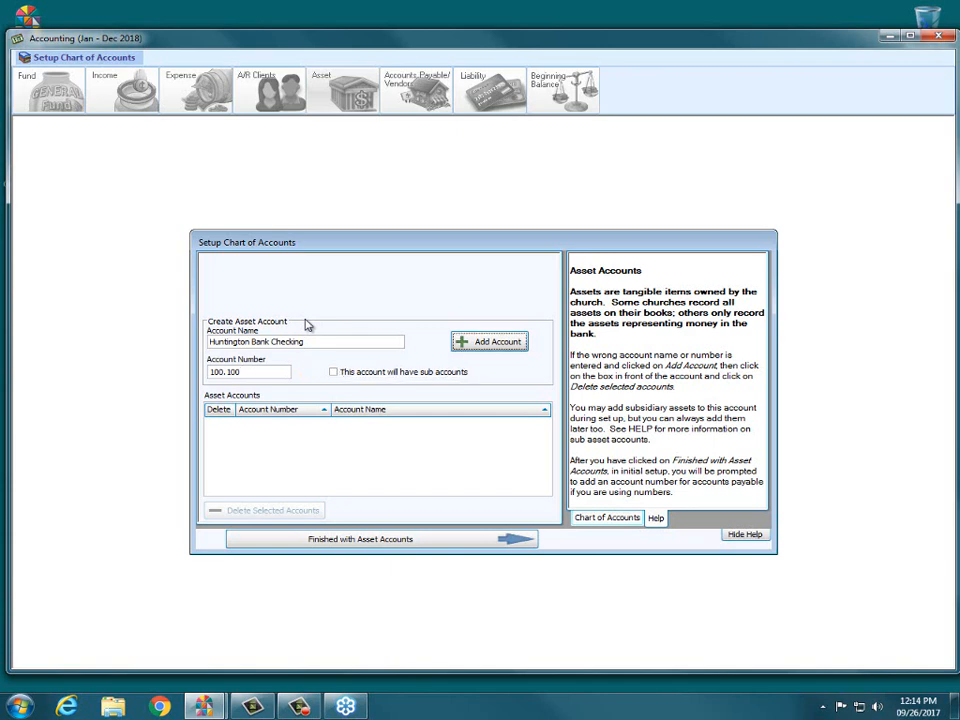
key(Return)
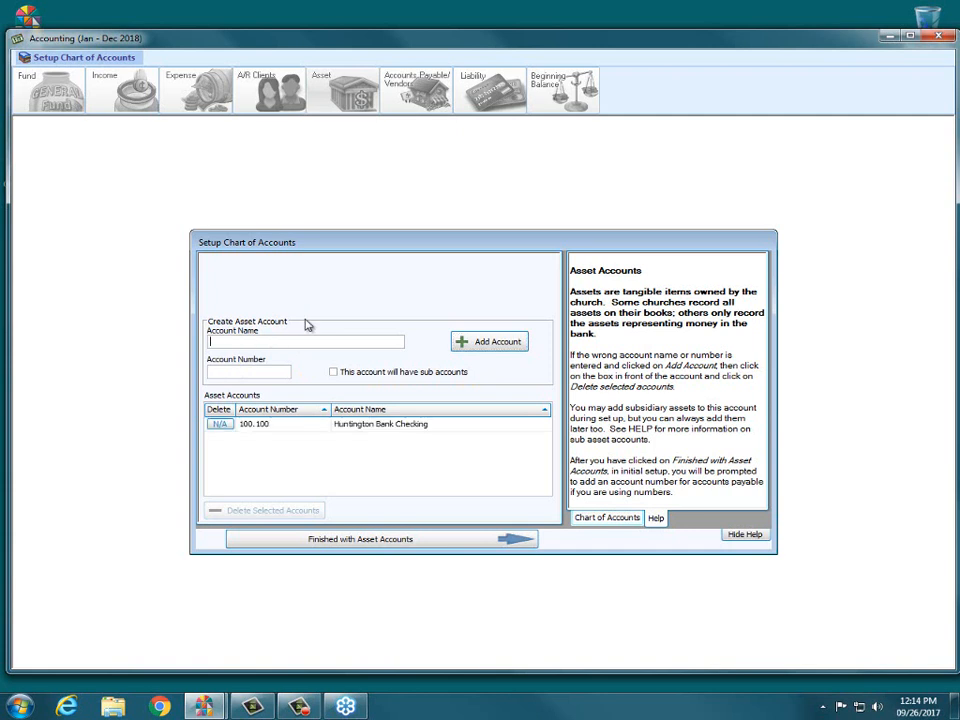
Add Fifth Third Savings as asset account 100.150 and finish the asset accounts.
text(Fifth Third Savings)
key(Tab)
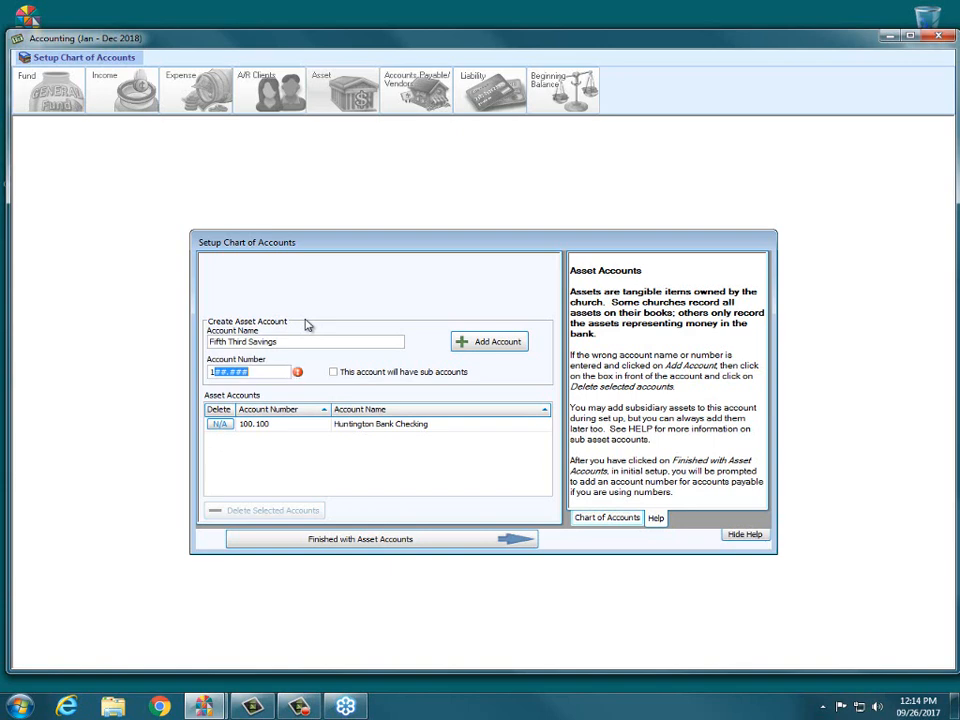
text(100.150)
key(Tab)
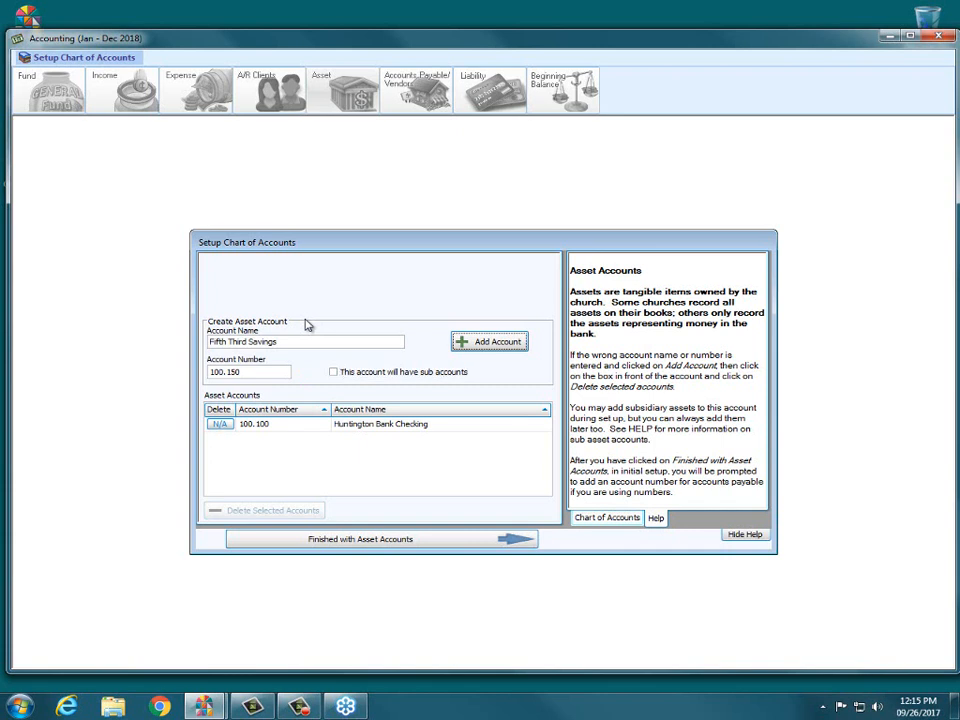
key(Tab)
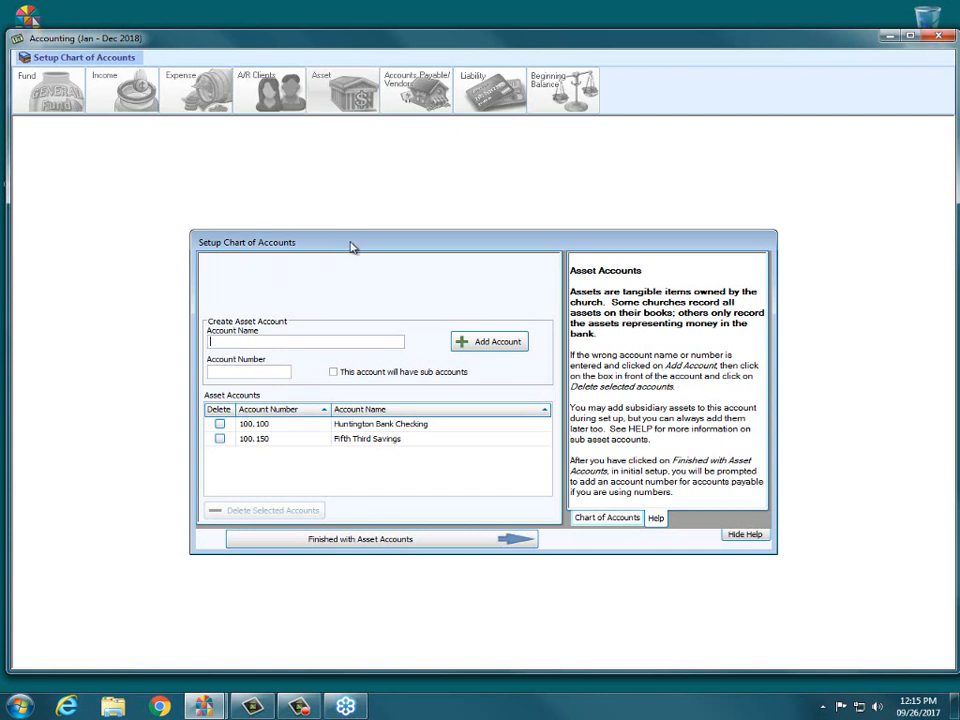
click(355, 540)
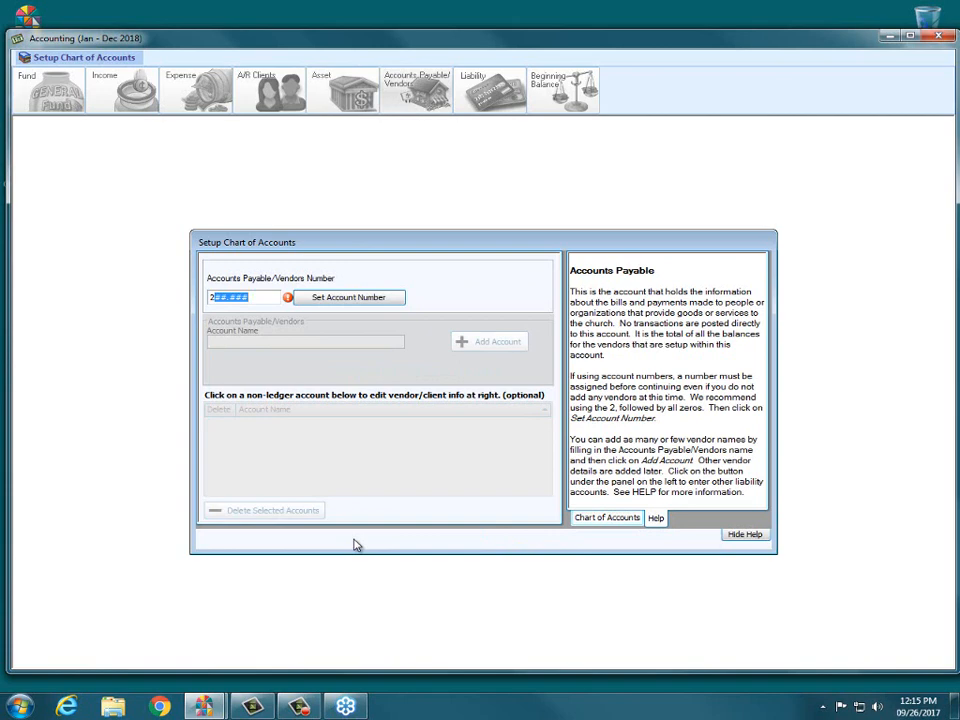
Set the accounts payable number to 290.000 and add vendor AEP.
text(90.000)
click(322, 297)
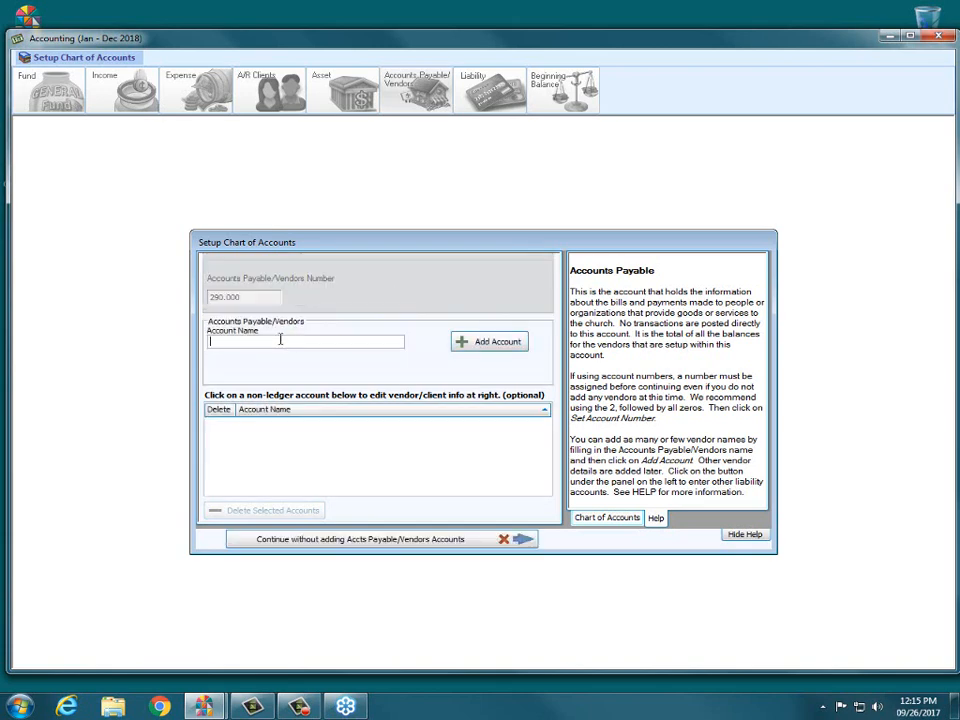
text(AEP)
key(Return)
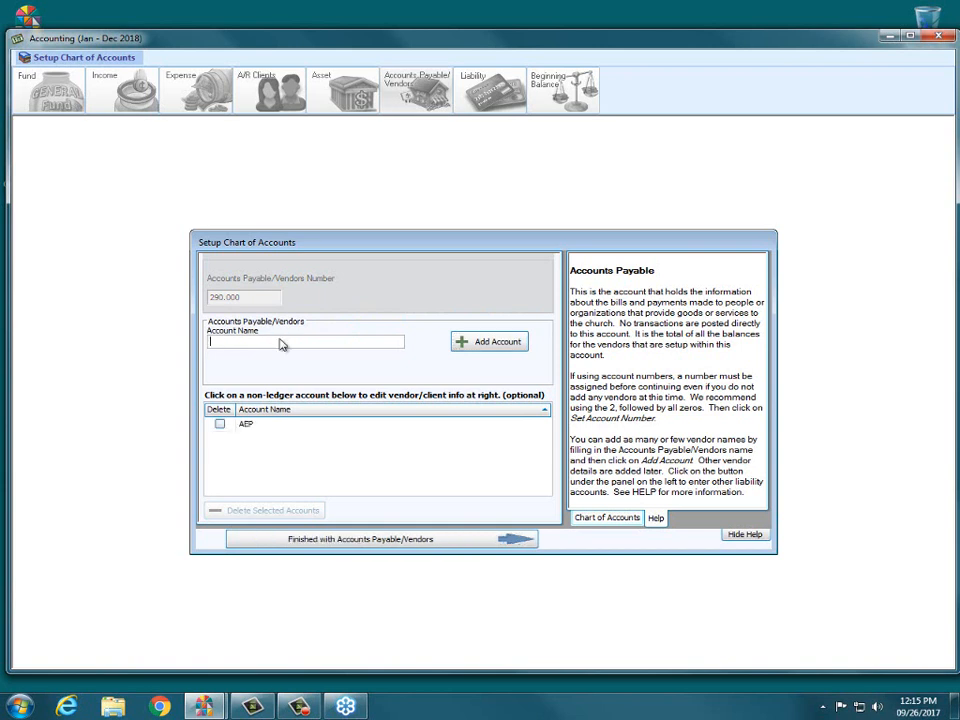
Add vendor Columbia Gas Ohio and finish the vendor list.
text(Columbia Gas Ohio)
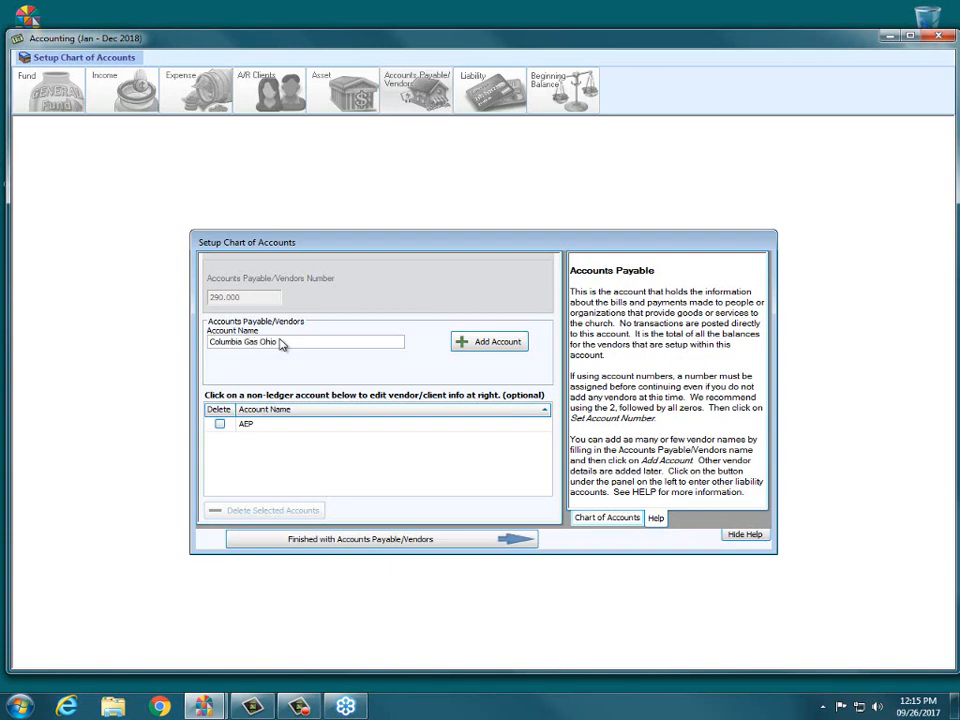
click(460, 340)
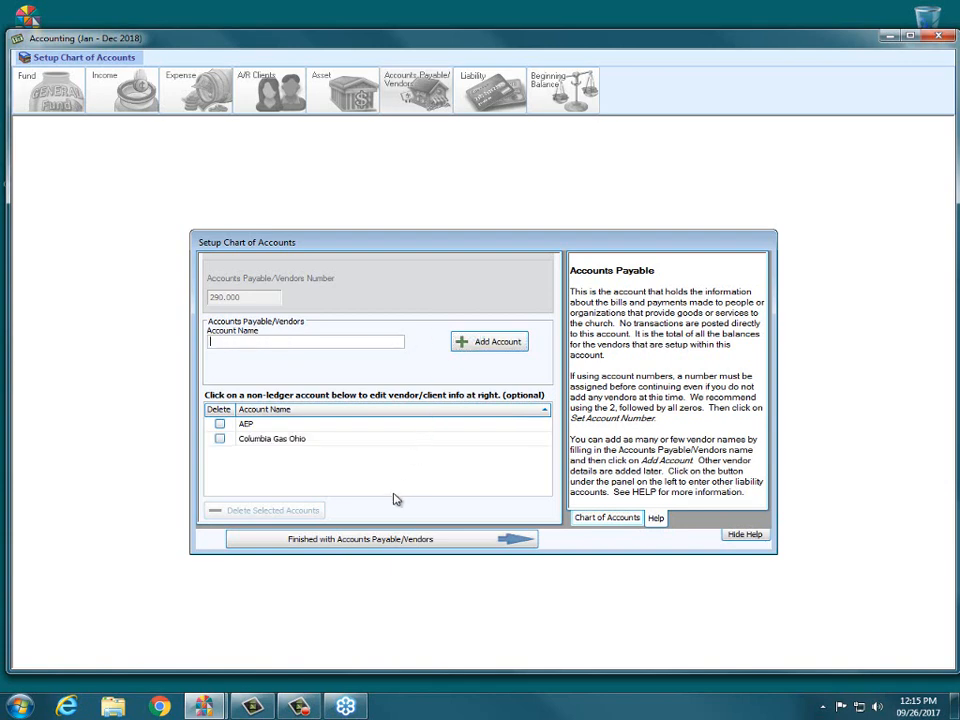
click(338, 542)
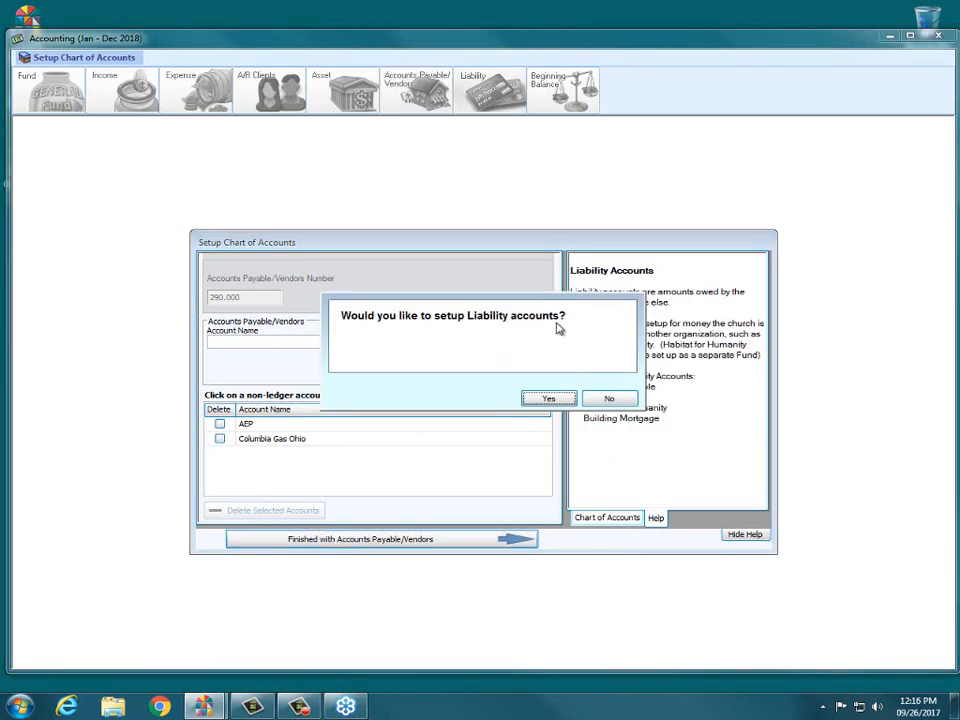
Agree to set up liability accounts and add 941 Taxes as account 210.000.
click(549, 399)
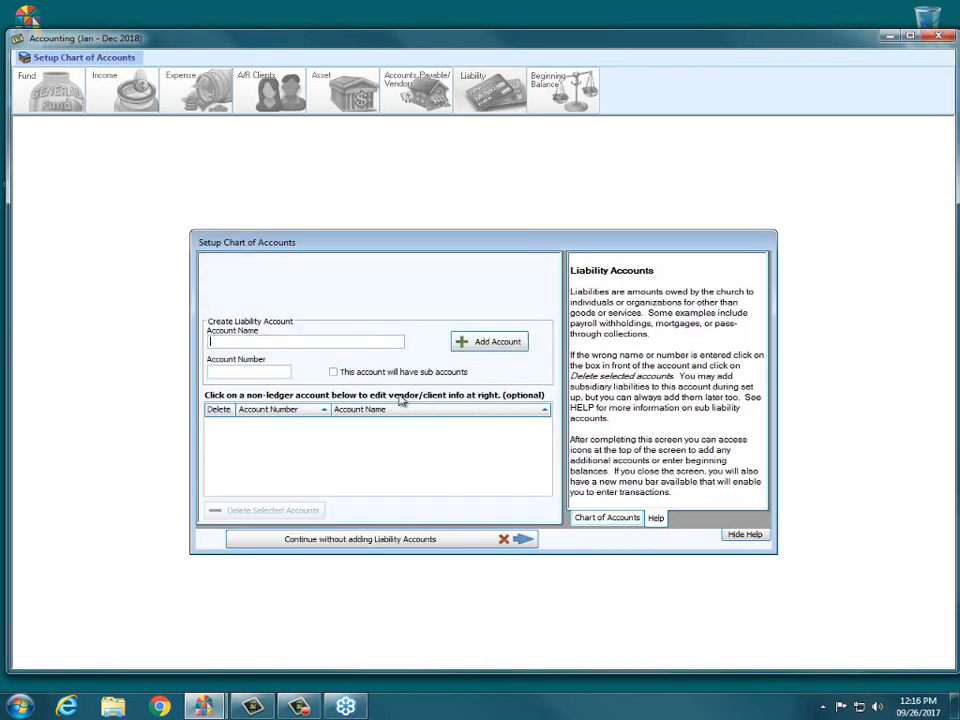
text(941 Taxes)
key(Tab)
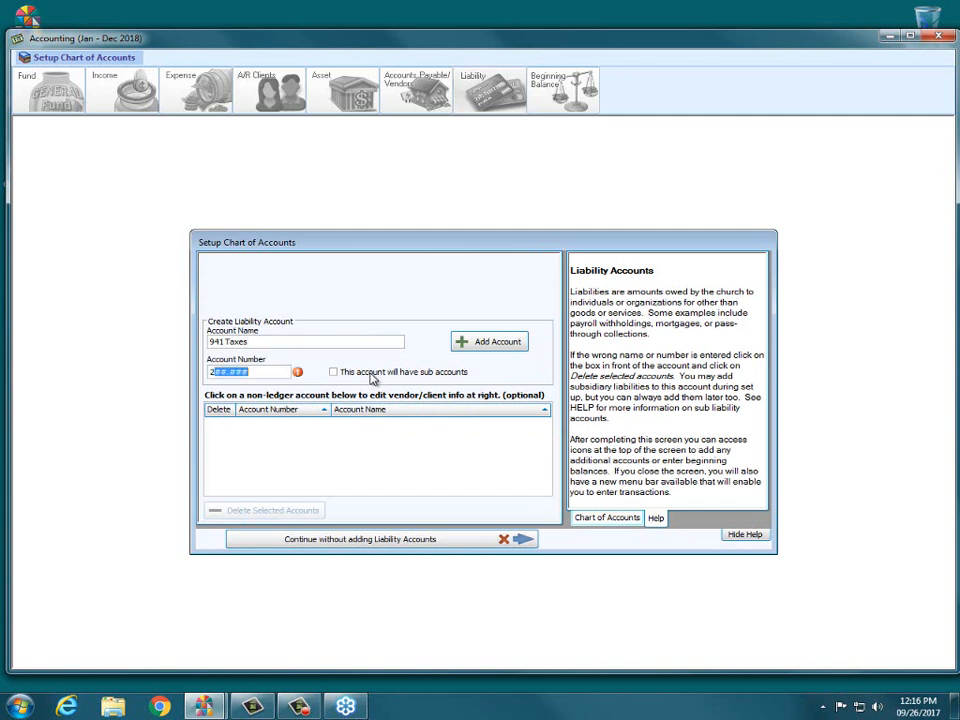
text(100000)
key(Tab)
key(Tab)
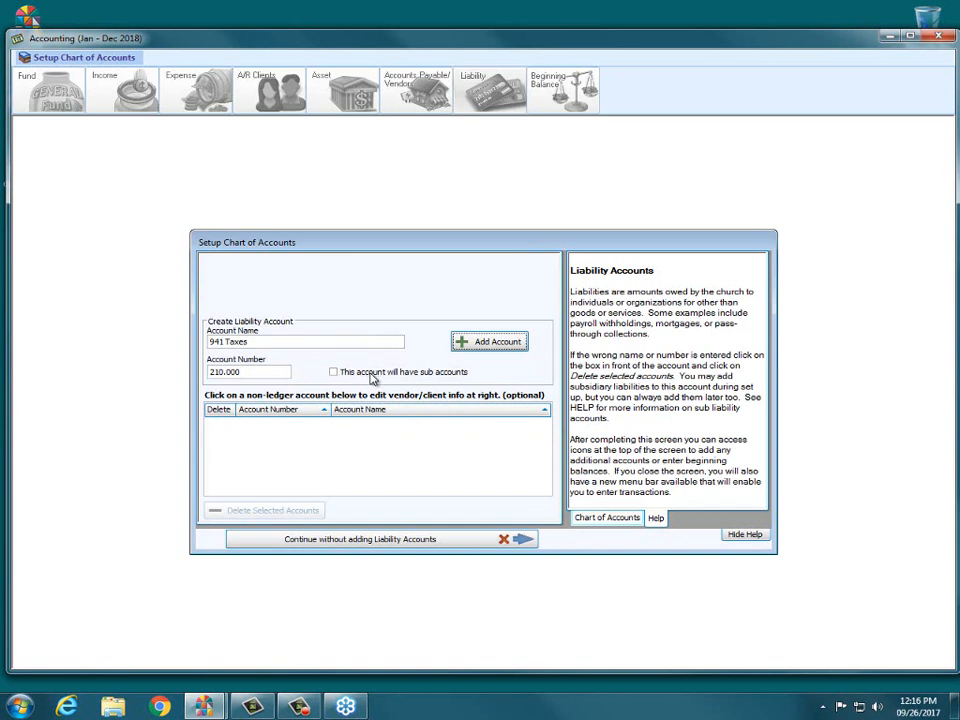
key(Return)
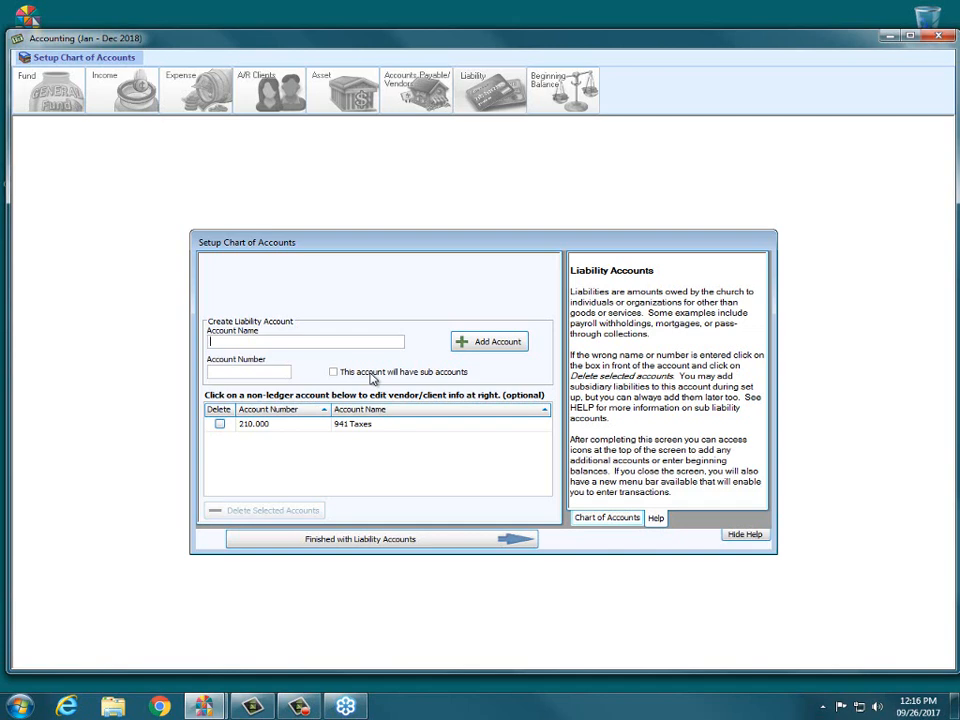
Add State Taxes as liability account 210.010.
text(S)
text(tate Wi)
key(BackSpace)
key(BackSpace)
text(Taxes)
click(220, 371)
text(210.010)
key(Tab)
key(Tab)
click(220, 371)
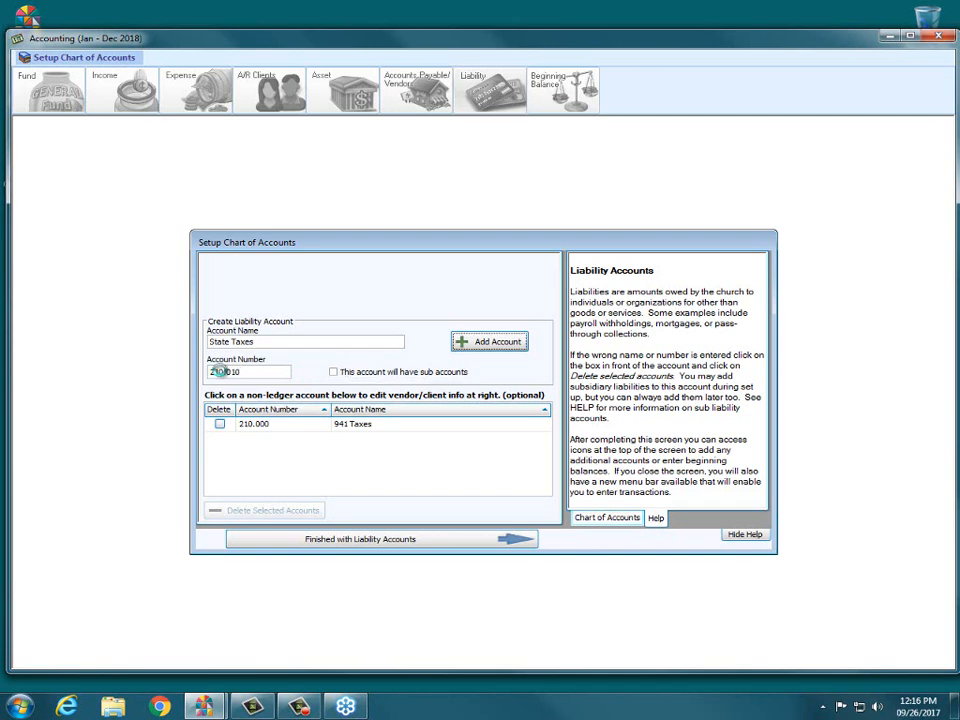
key(Return)
Add Loan Payable as liability account 220.000.
text(Lo)
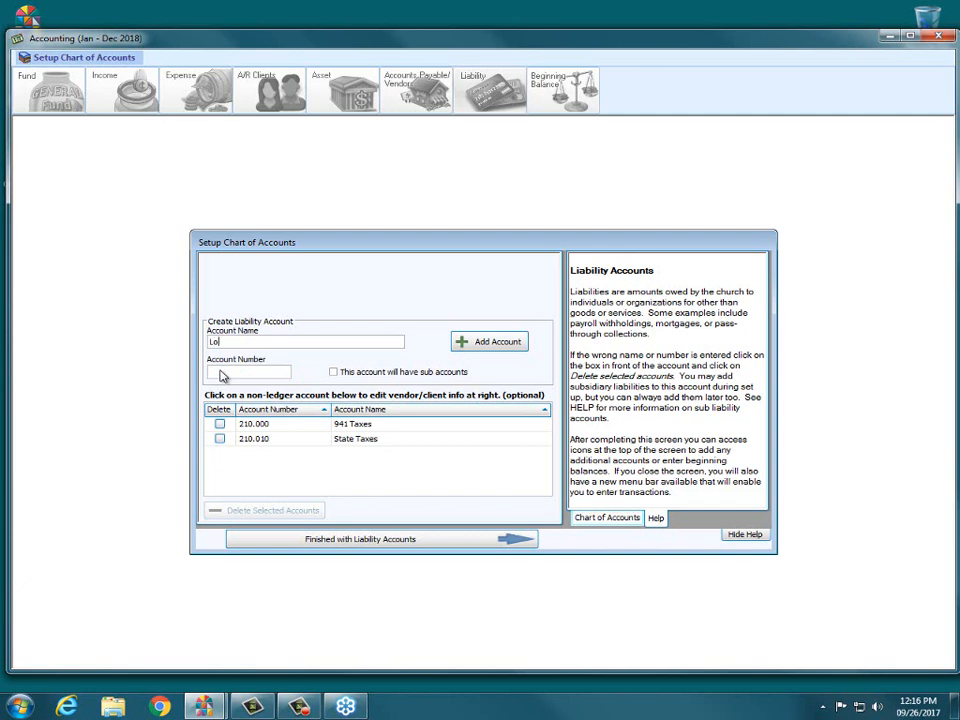
text(an Payable)
click(220, 371)
text(2)
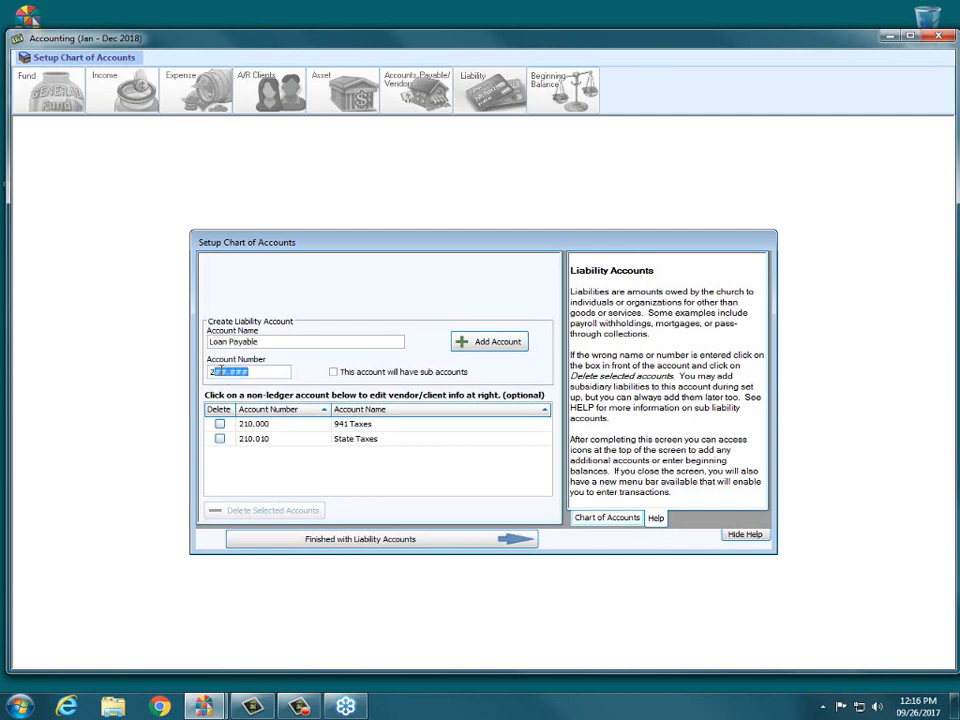
text(20.000)
click(470, 344)
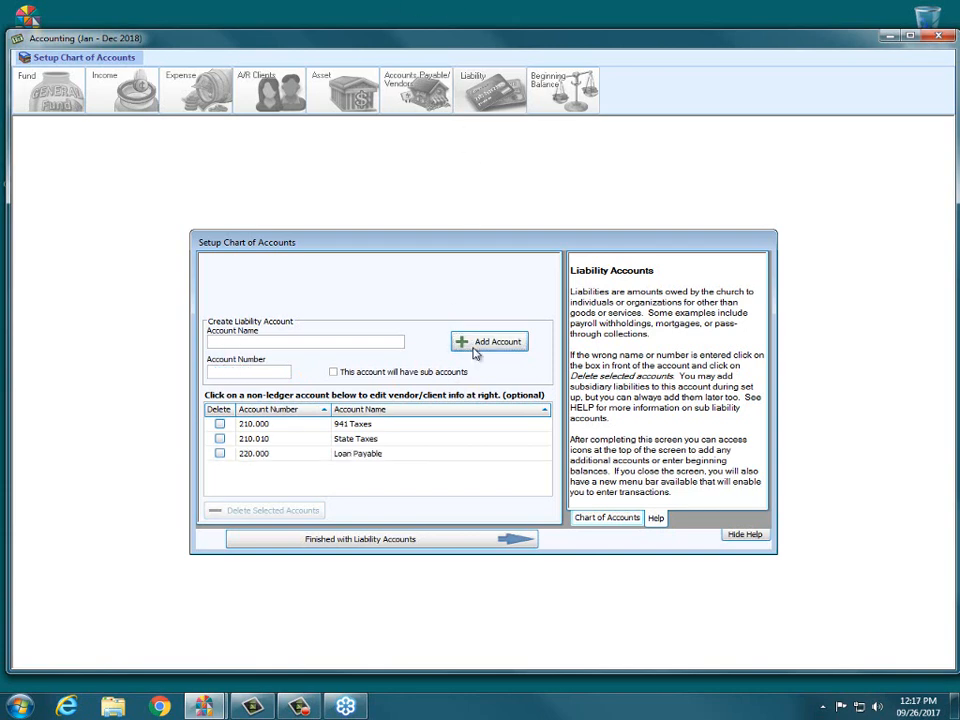
Finish the liability accounts and close the Setup Chart of Accounts window.
click(400, 540)
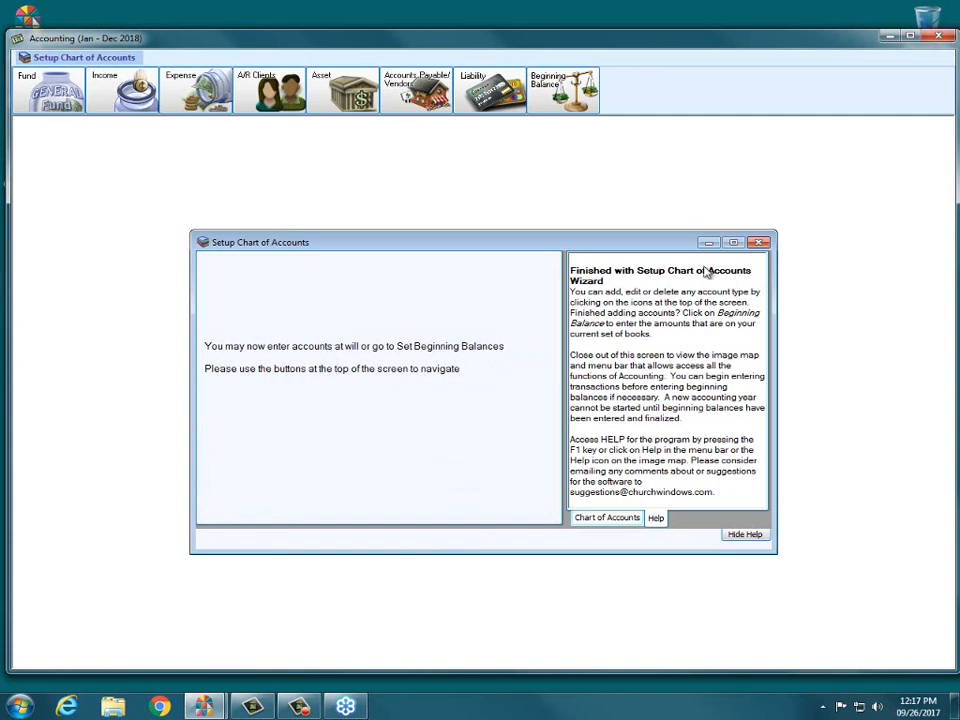
click(766, 245)
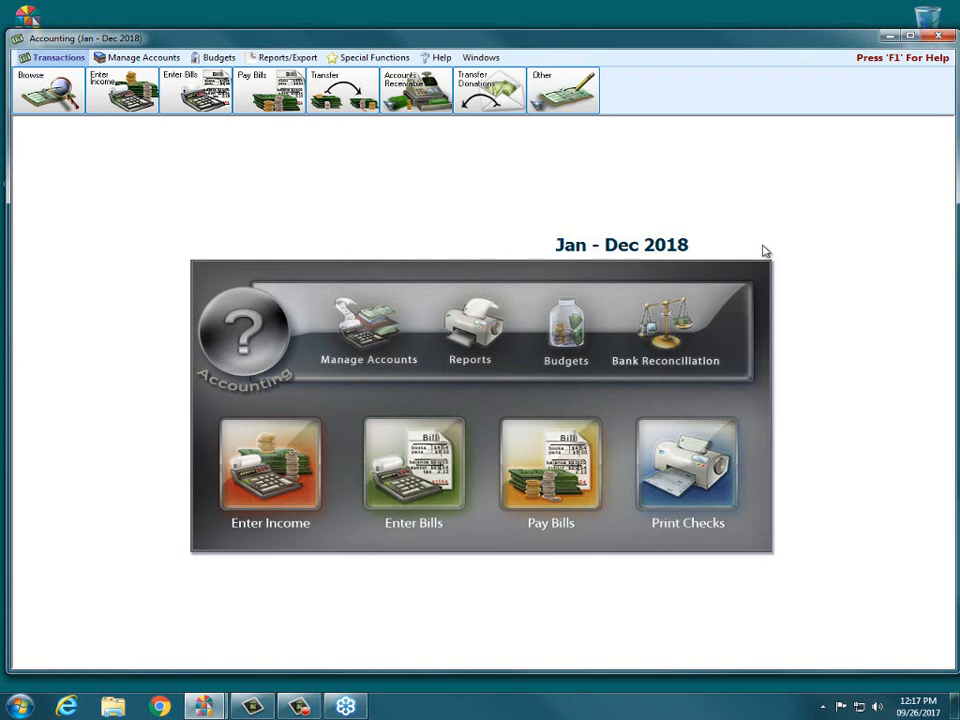
Show the Manage Accounts toolbar on the Accounting screen, with the Beginning Balance option.
click(148, 55)
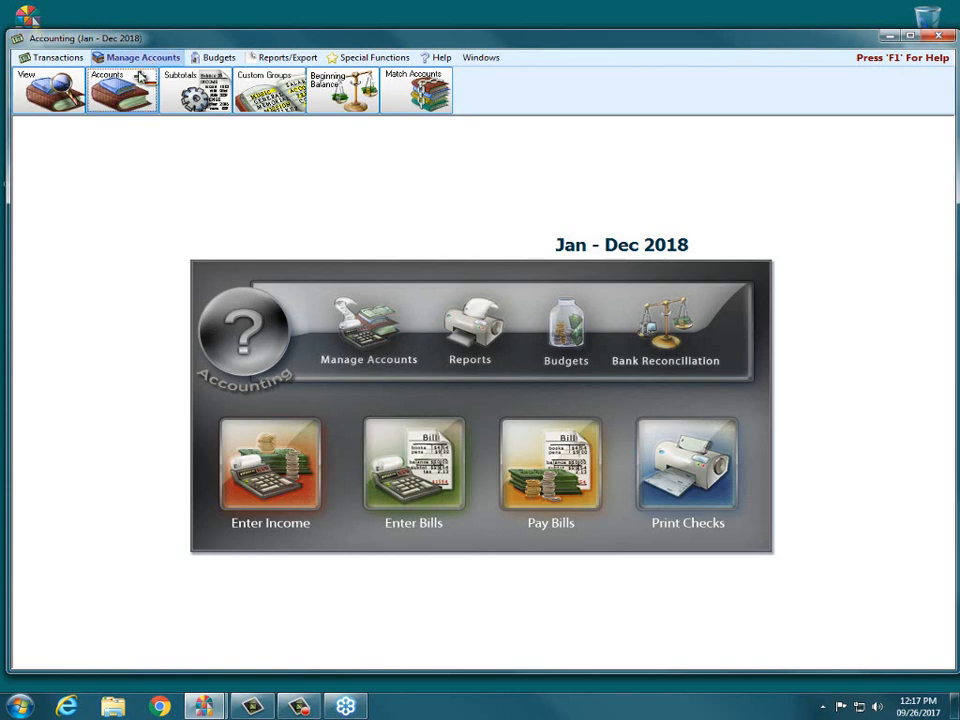
click(50, 84)
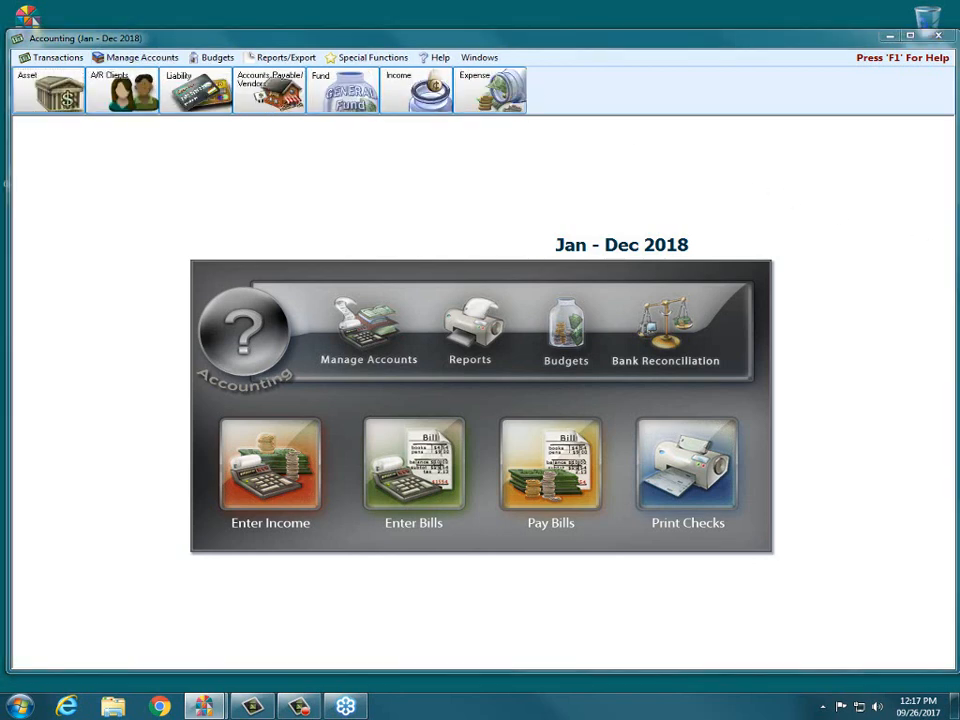
drag(80, 43, 172, 47)
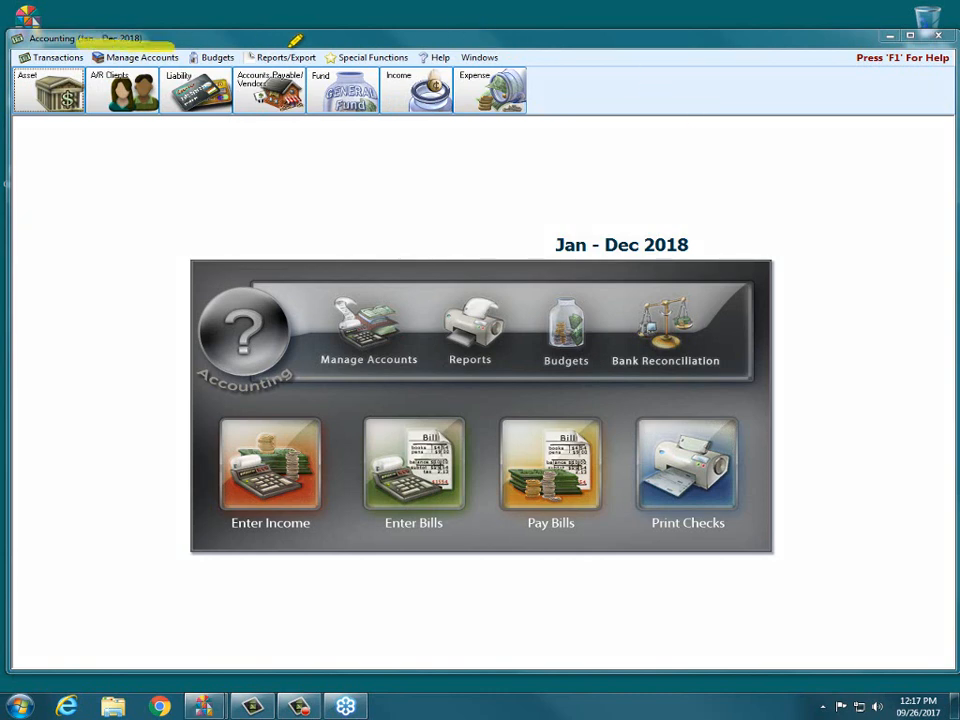
mouse_move(295, 40)
mouse_down()
mouse_move(568, 62)
mouse_move(422, 137)
mouse_move(37, 131)
mouse_move(6, 95)
mouse_move(10, 48)
mouse_move(132, 40)
mouse_move(505, 72)
mouse_up()
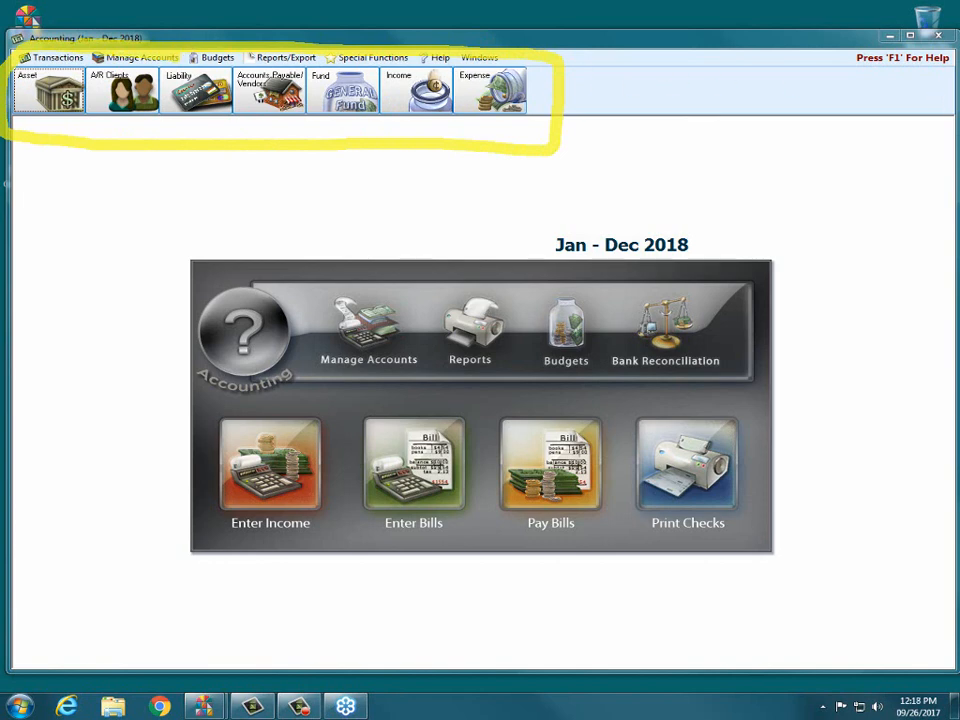
key(Escape)
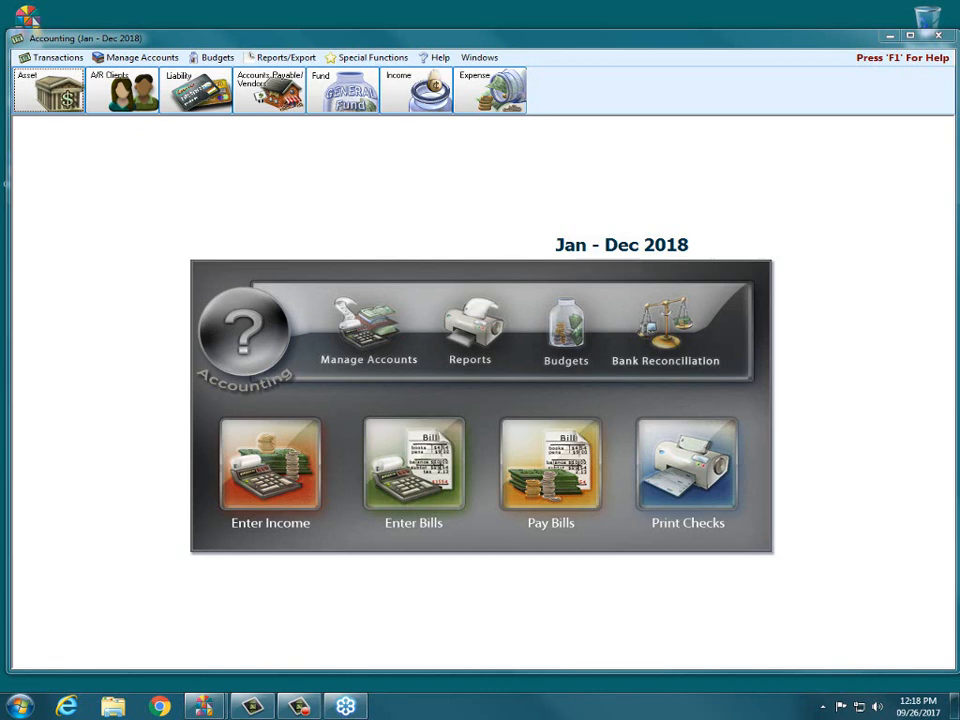
click(130, 59)
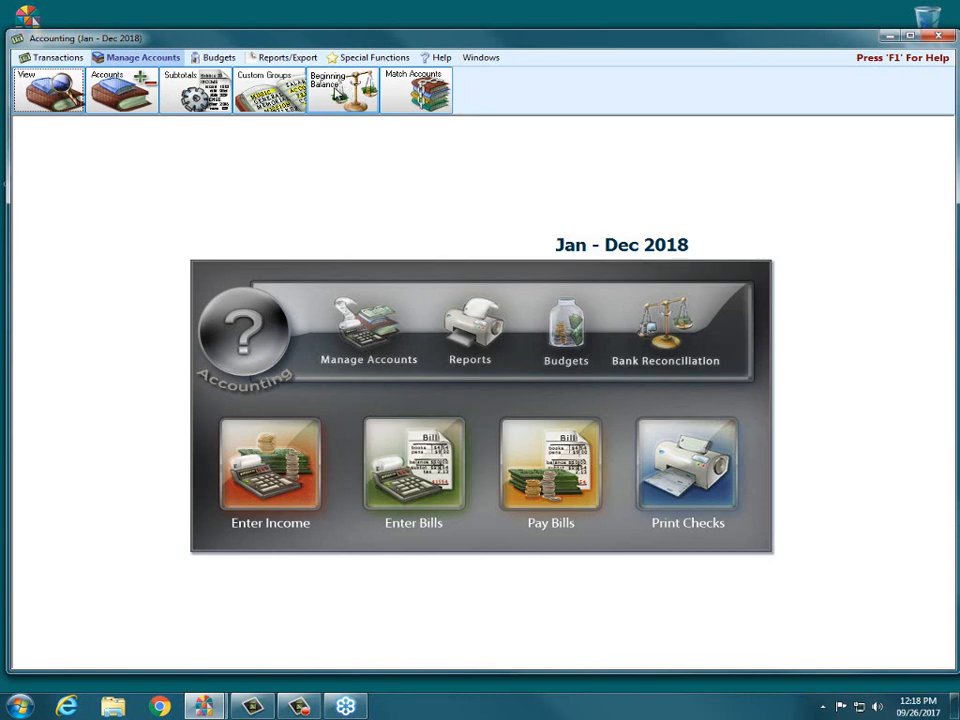
Open Beginning Balance, then close it and Accounting and reopen the Accounting module.
click(335, 90)
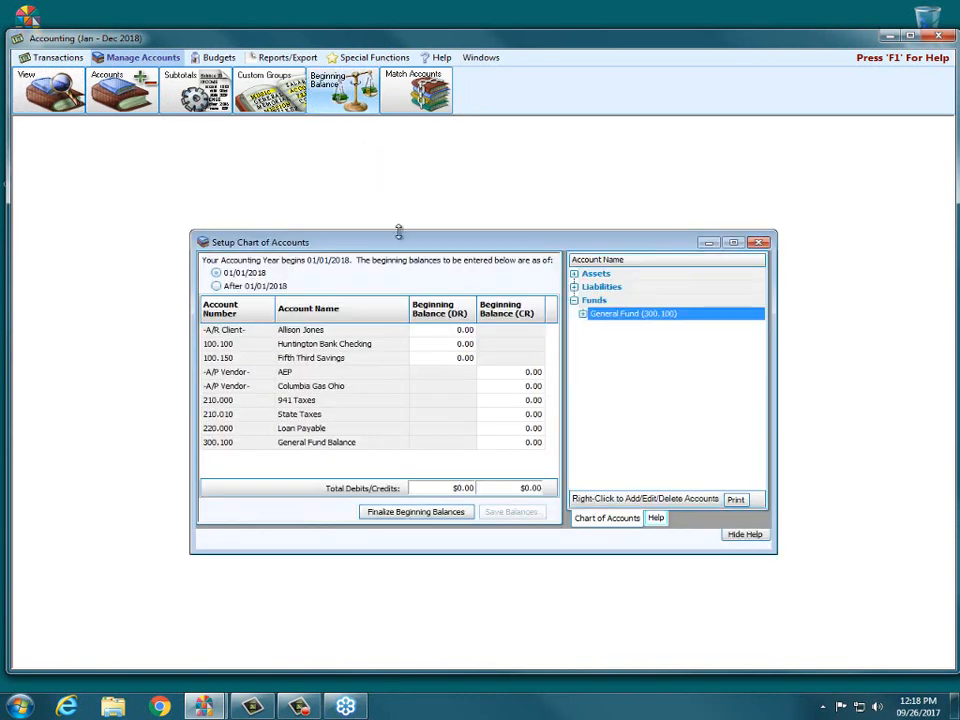
drag(420, 242, 408, 251)
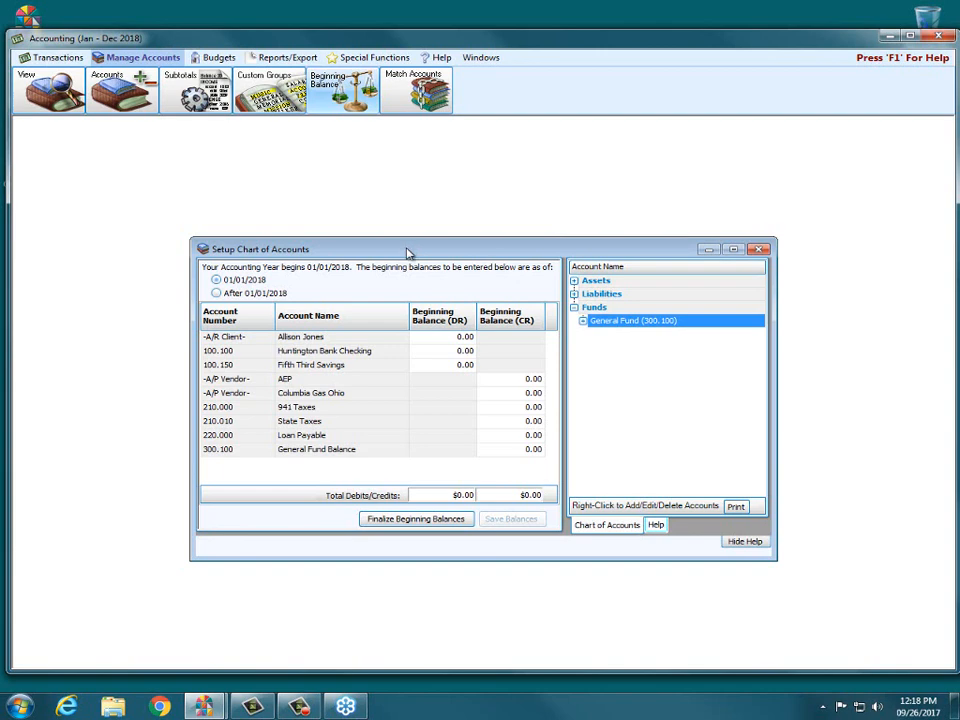
click(759, 250)
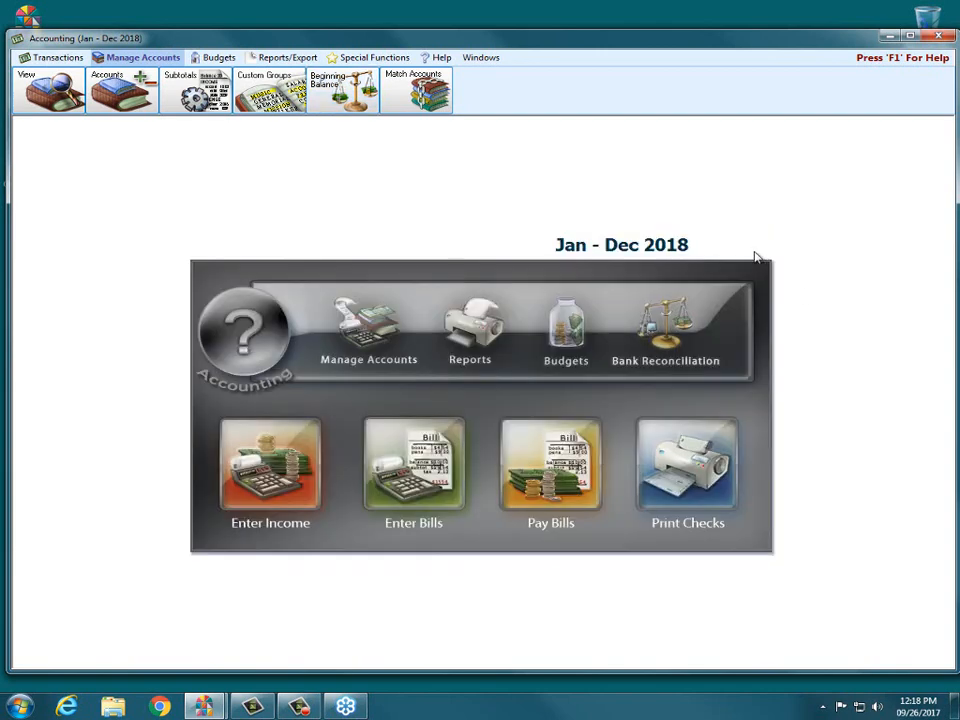
click(940, 37)
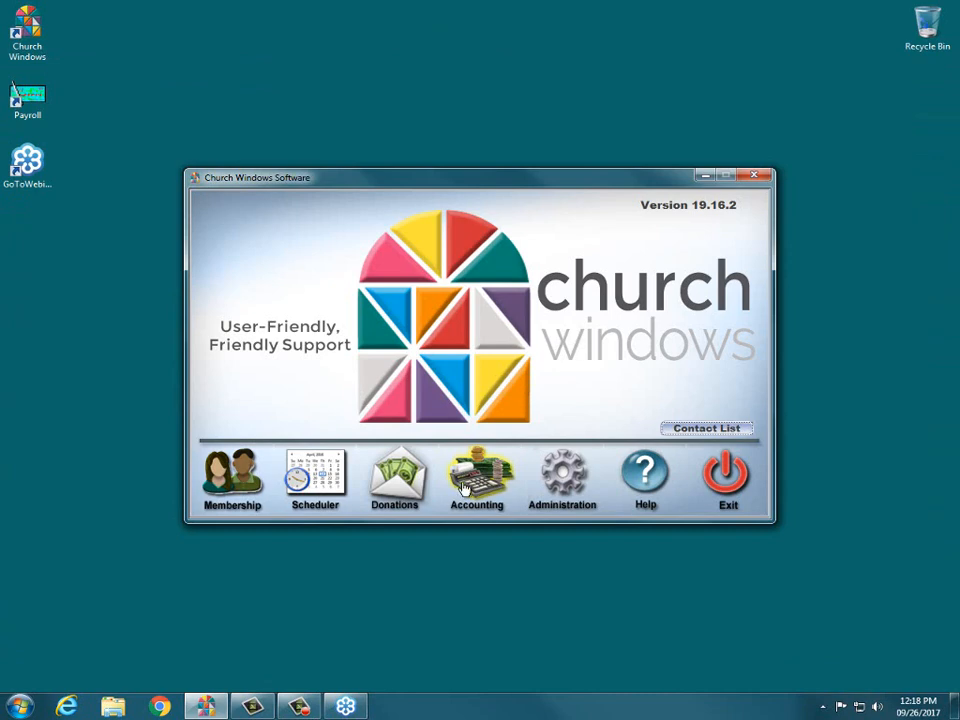
click(465, 485)
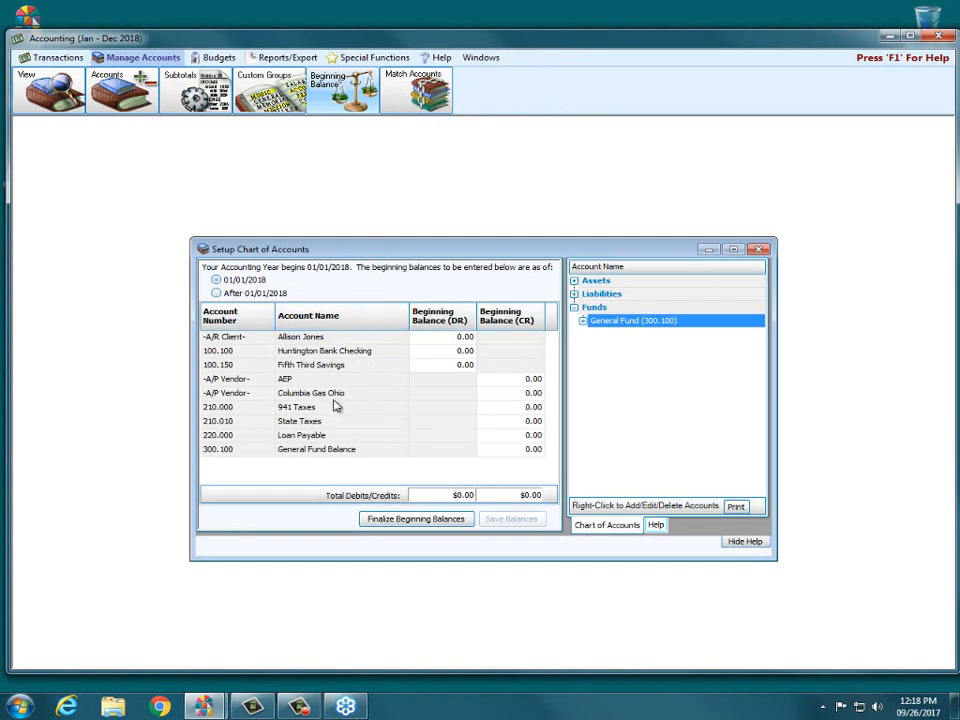
Enter 12,345.67 as the General Fund Balance credit.
click(518, 449)
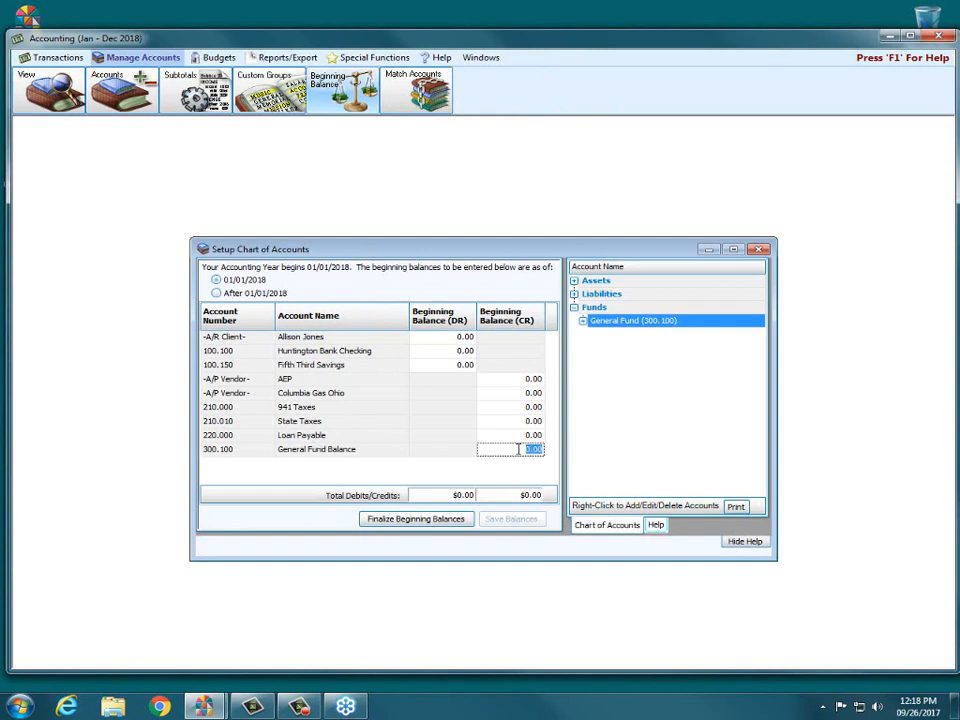
text(1)
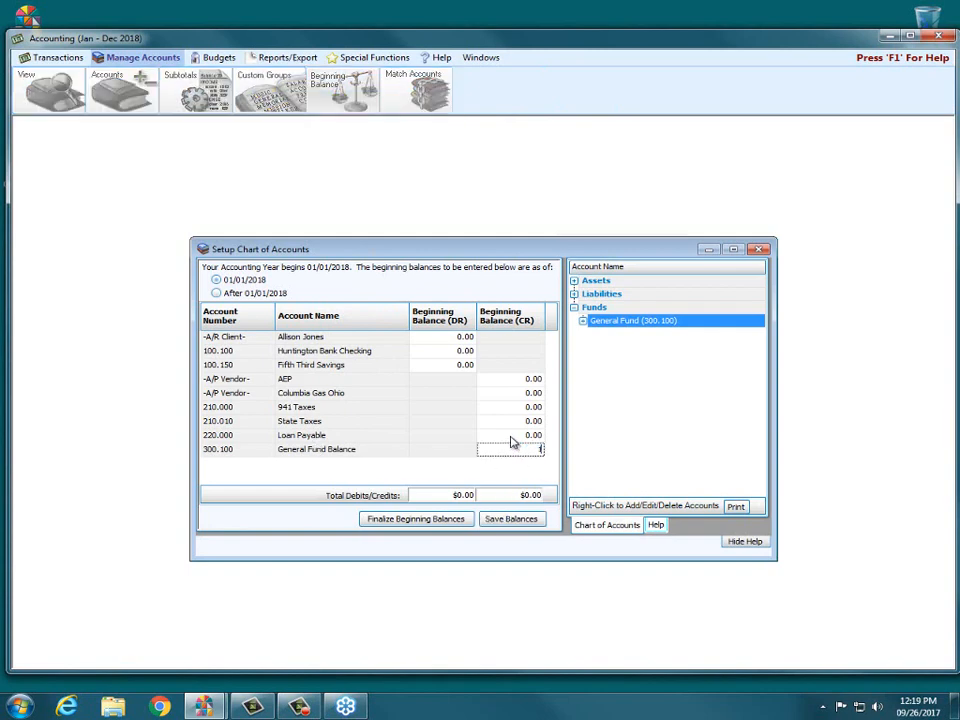
text(2345.67)
click(437, 337)
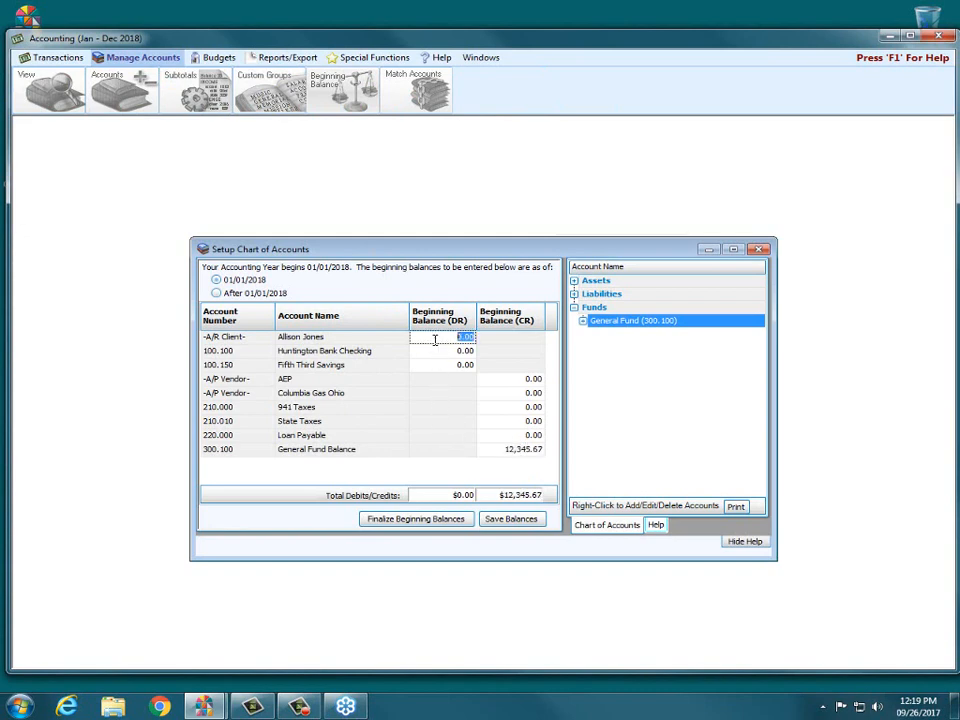
Debit Huntington Bank Checking the matching 12,345.67 and save the balances.
click(438, 350)
text(12)
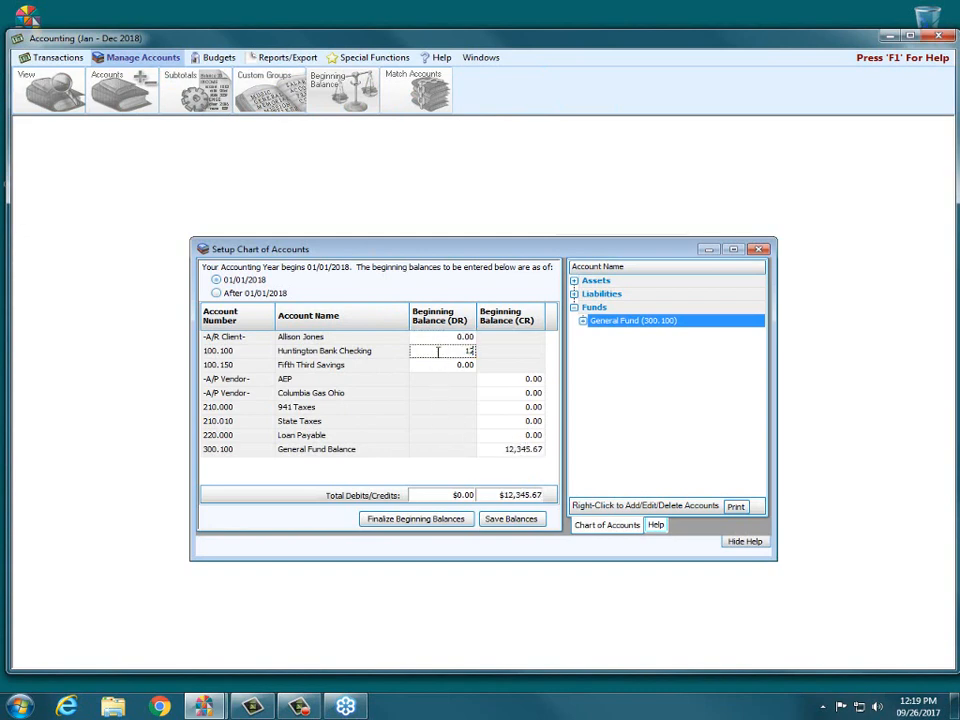
text(34.5)
drag(438, 351, 474, 351)
text(1234.56)
key(BackSpace)
key(BackSpace)
key(BackSpace)
text(5.67)
click(509, 524)
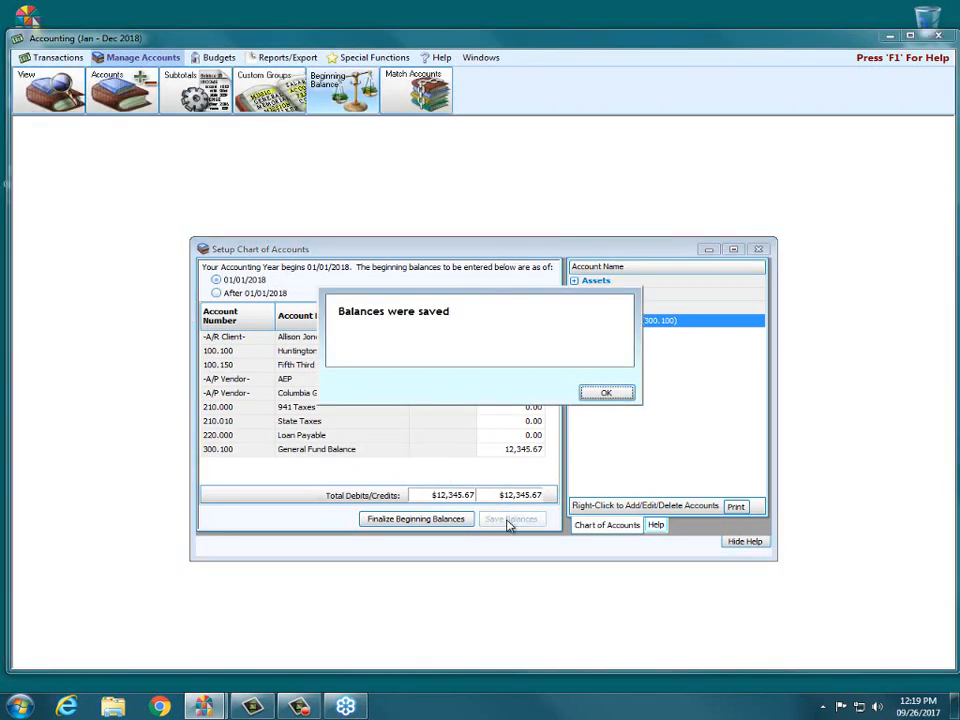
Acknowledge the 'Balances were saved' message and close the Setup Chart of Accounts window.
click(605, 393)
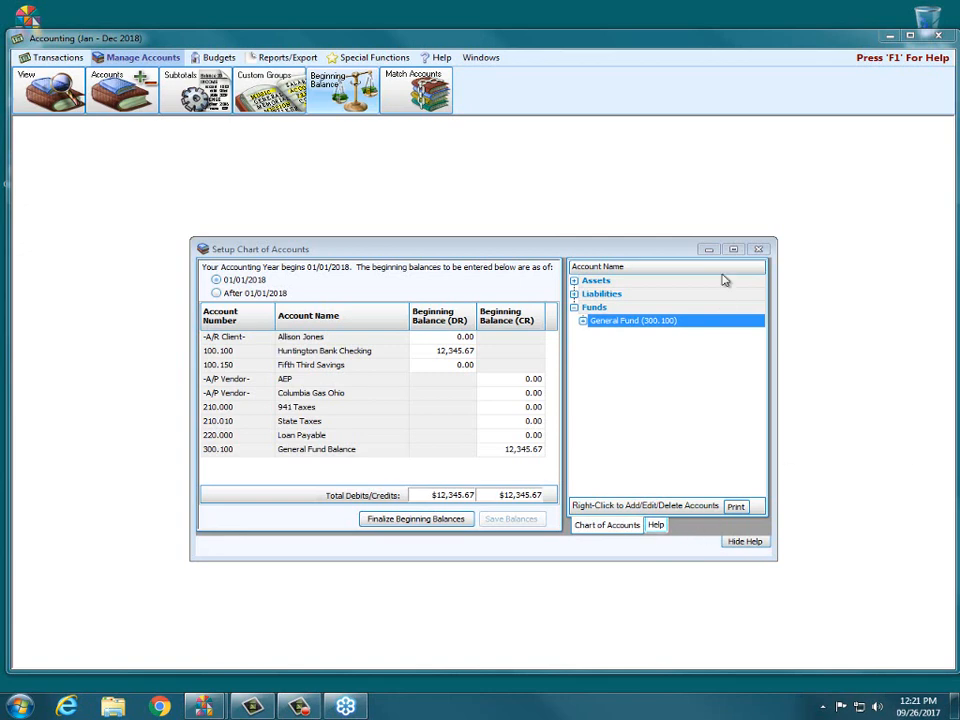
click(757, 249)
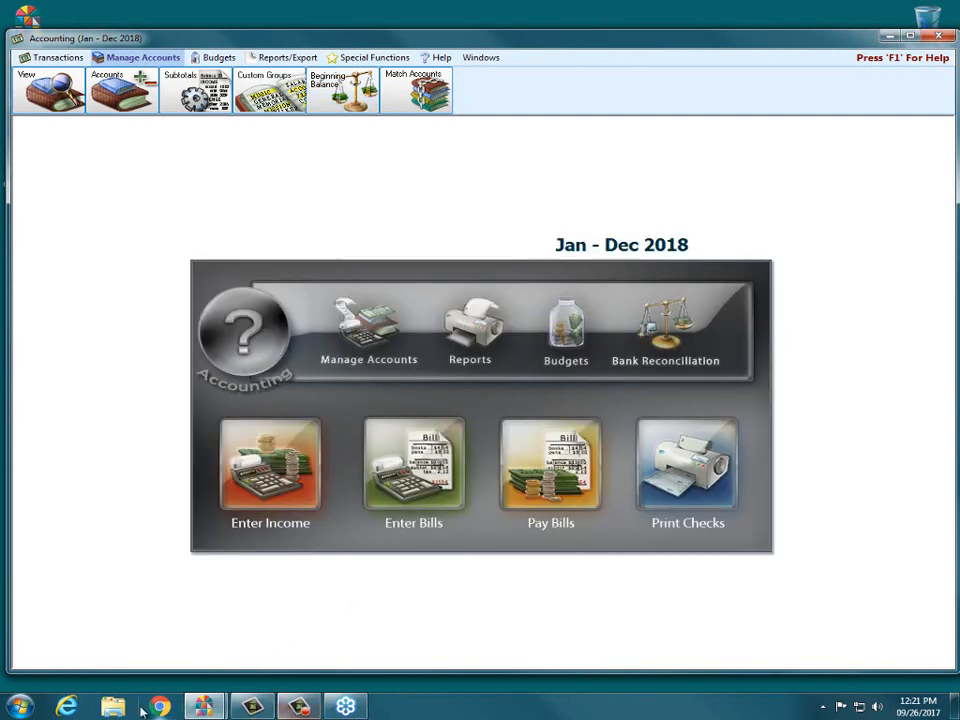
Search the churchwindows.com Support Center for 'sample', then minimize the browser.
click(72, 710)
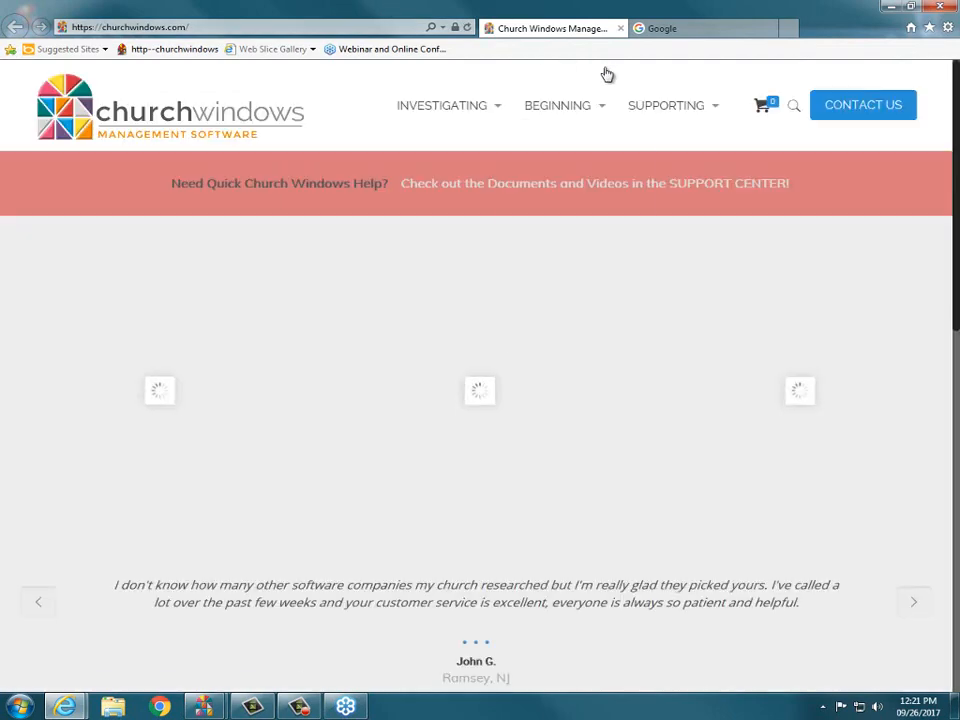
mouse_move(658, 103)
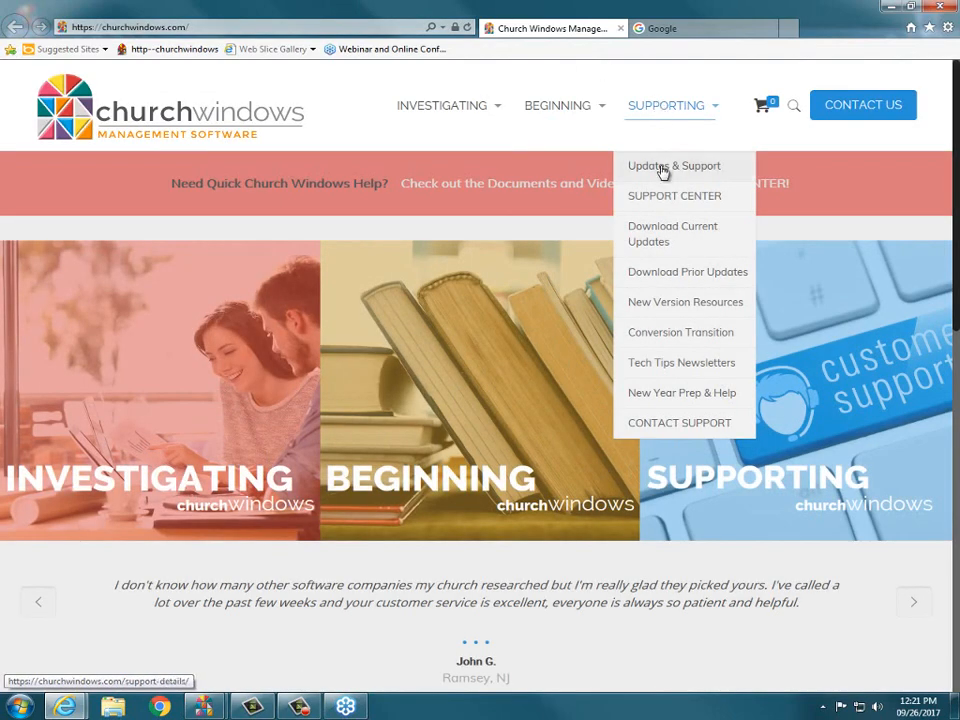
click(661, 204)
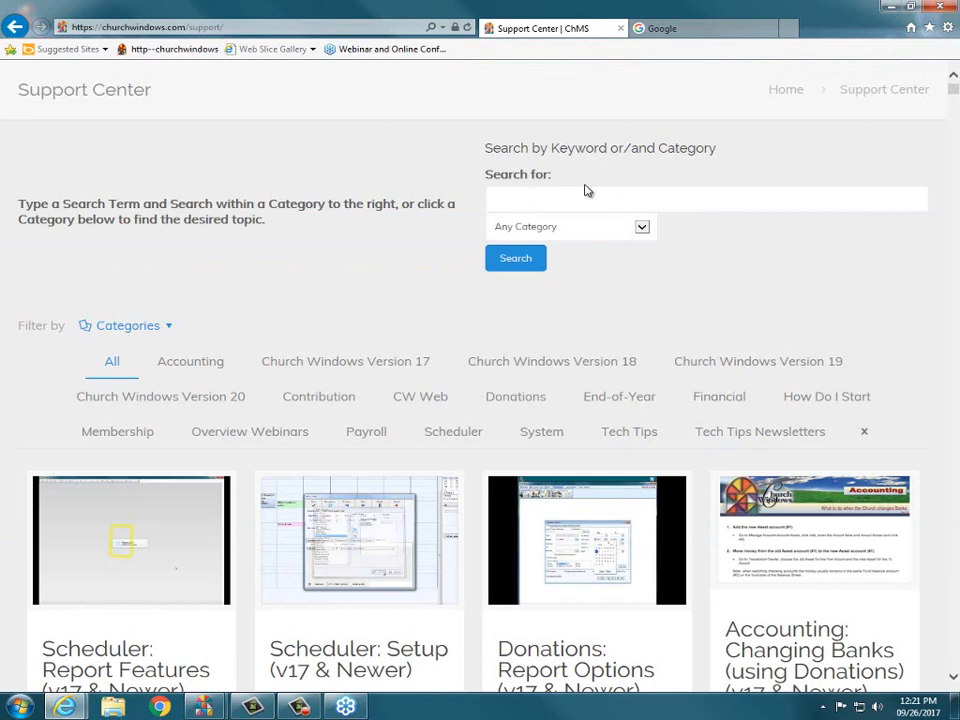
scroll(587, 190, up, 1)
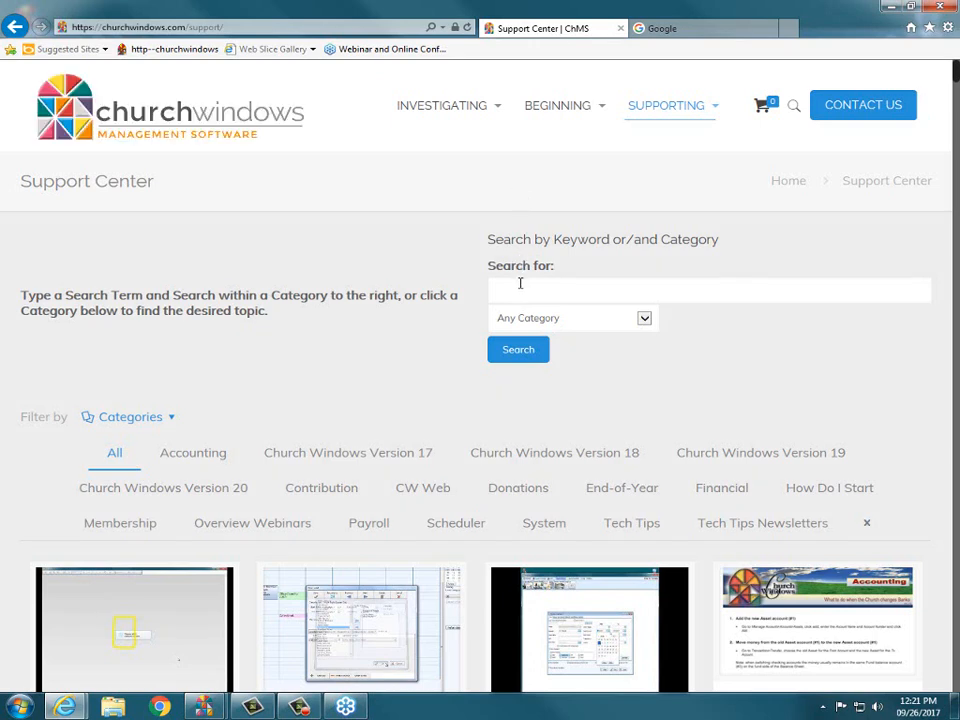
click(518, 285)
text(sa)
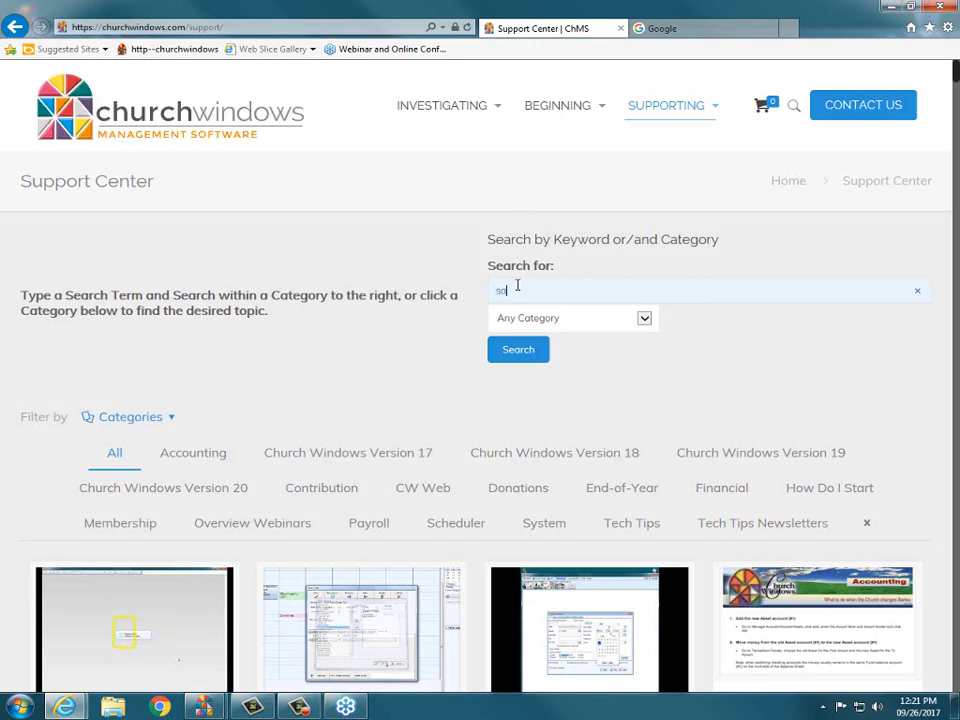
text(mple)
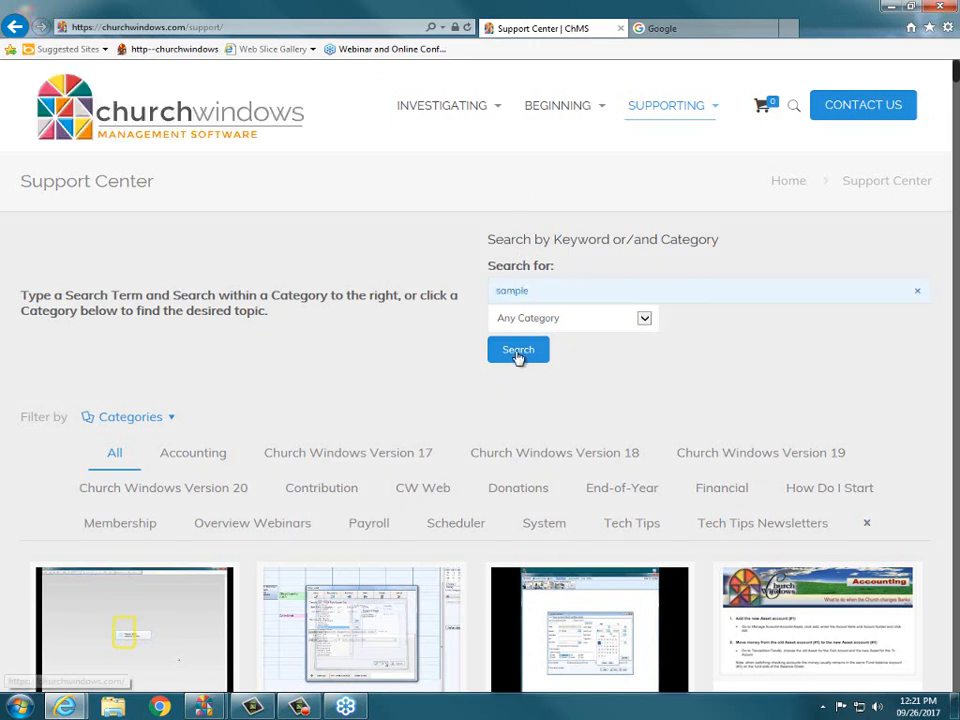
click(518, 352)
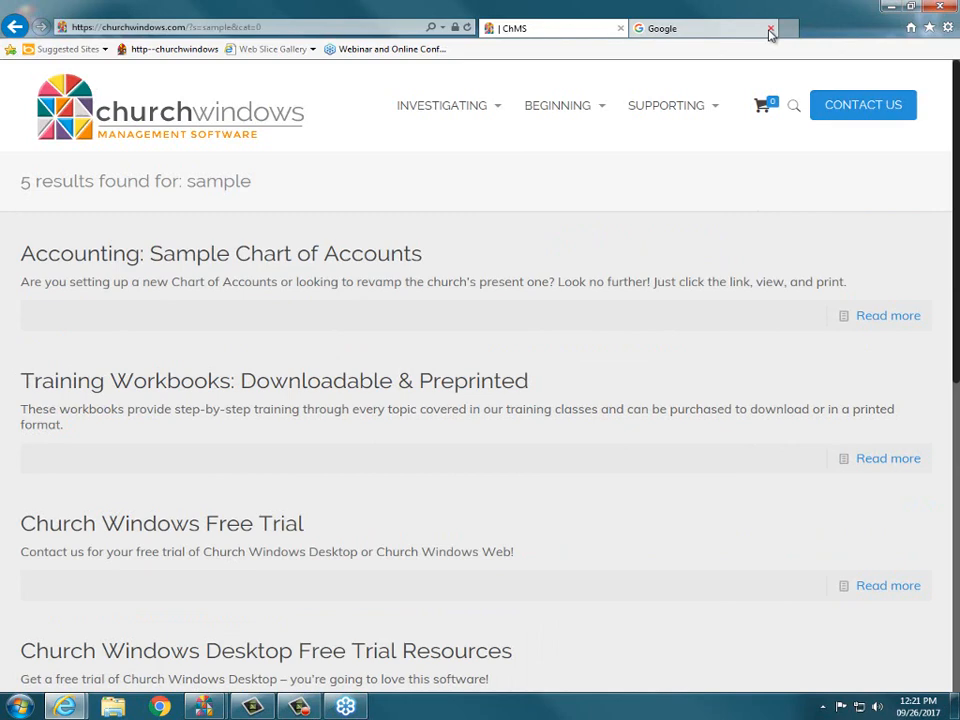
click(890, 7)
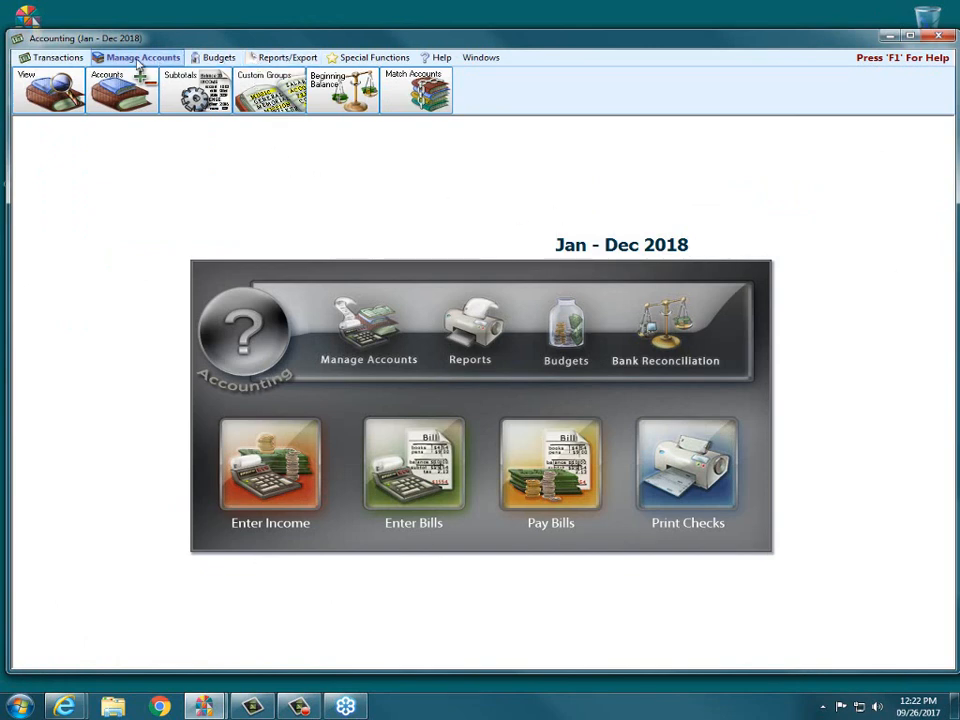
Open the Expense accounts setup through Manage Accounts > Accounts.
click(90, 70)
click(124, 58)
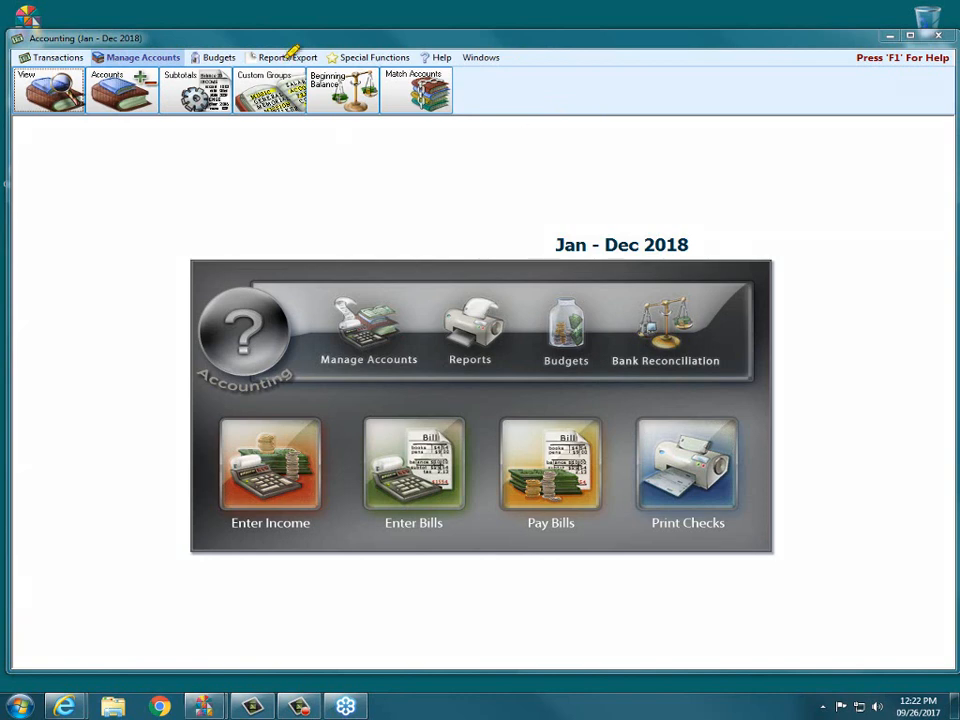
mouse_move(94, 64)
mouse_down()
mouse_move(156, 75)
mouse_move(126, 121)
mouse_move(92, 98)
mouse_move(91, 71)
mouse_up()
click(110, 80)
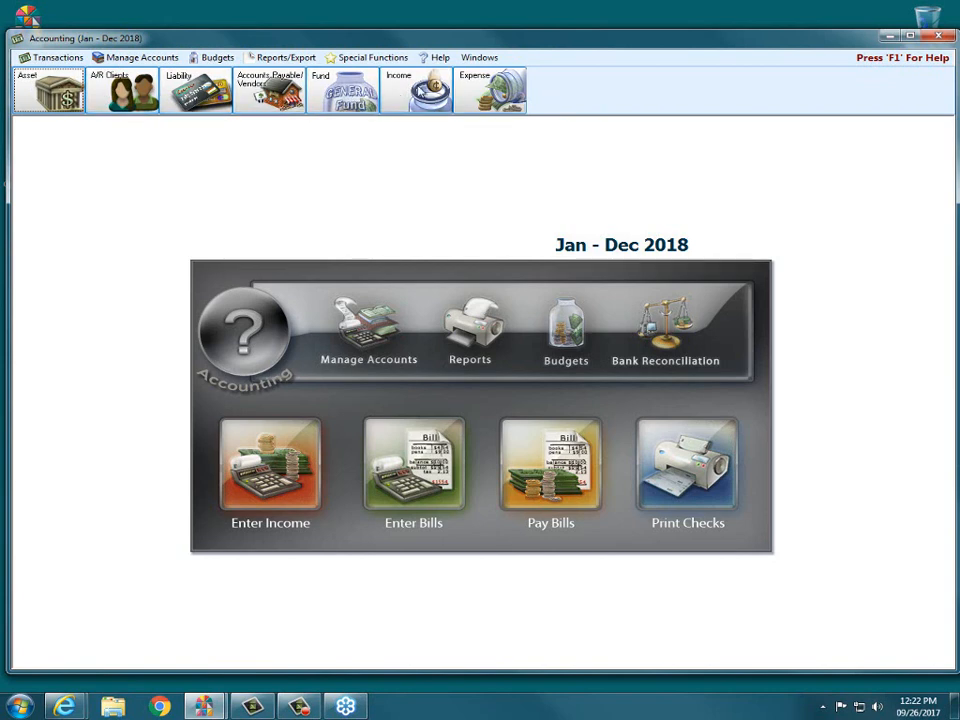
click(482, 92)
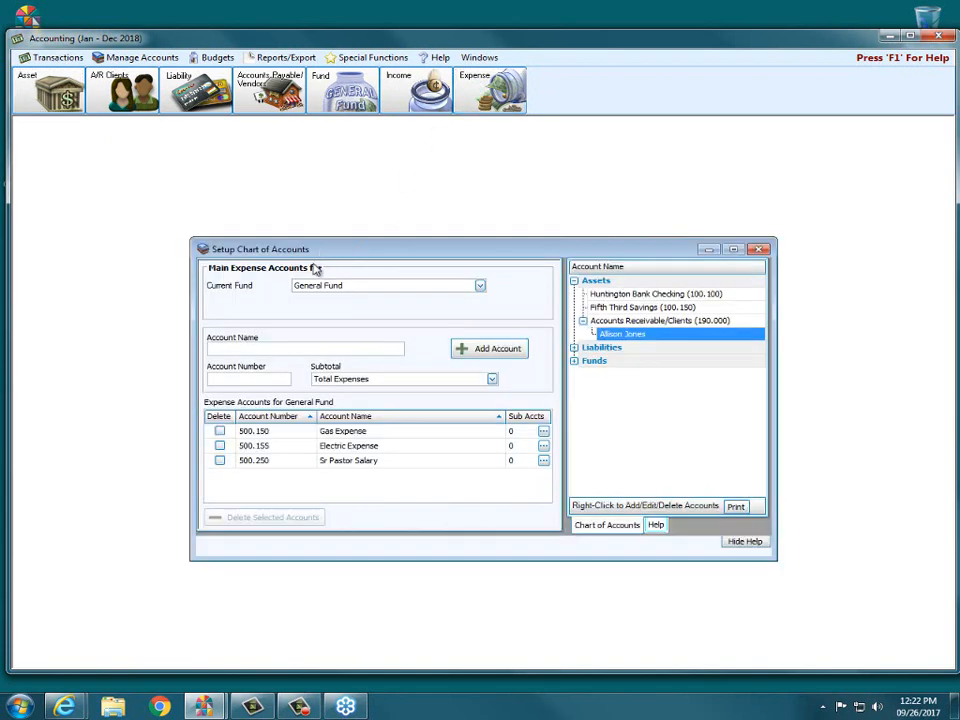
Keep General Fund as the current fund, close the expense and fund setups, and exit Accounting.
click(480, 287)
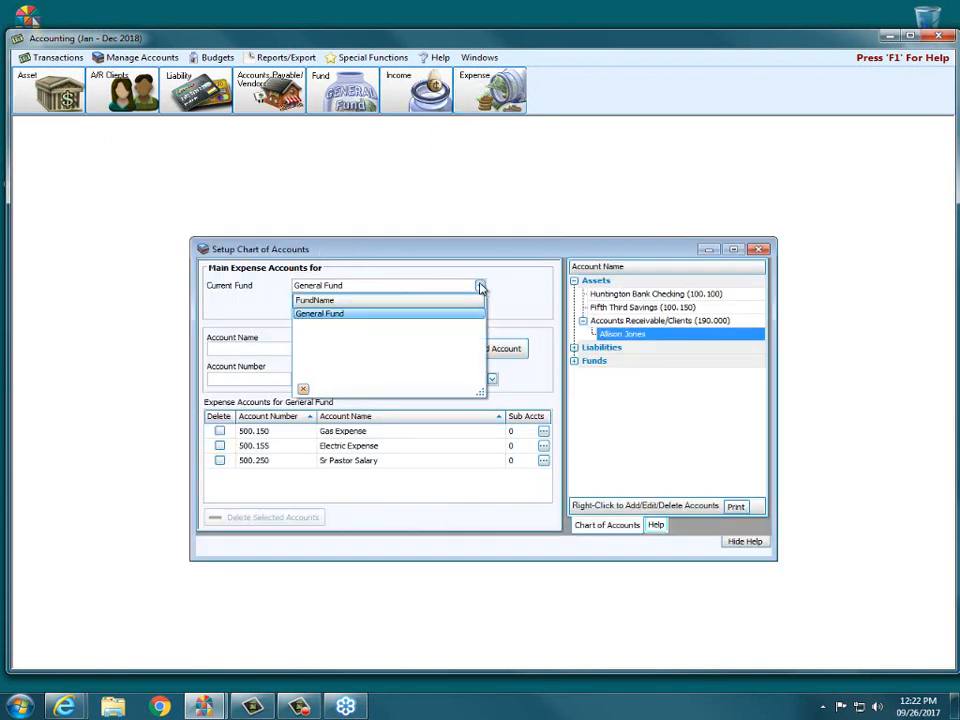
click(412, 313)
click(757, 250)
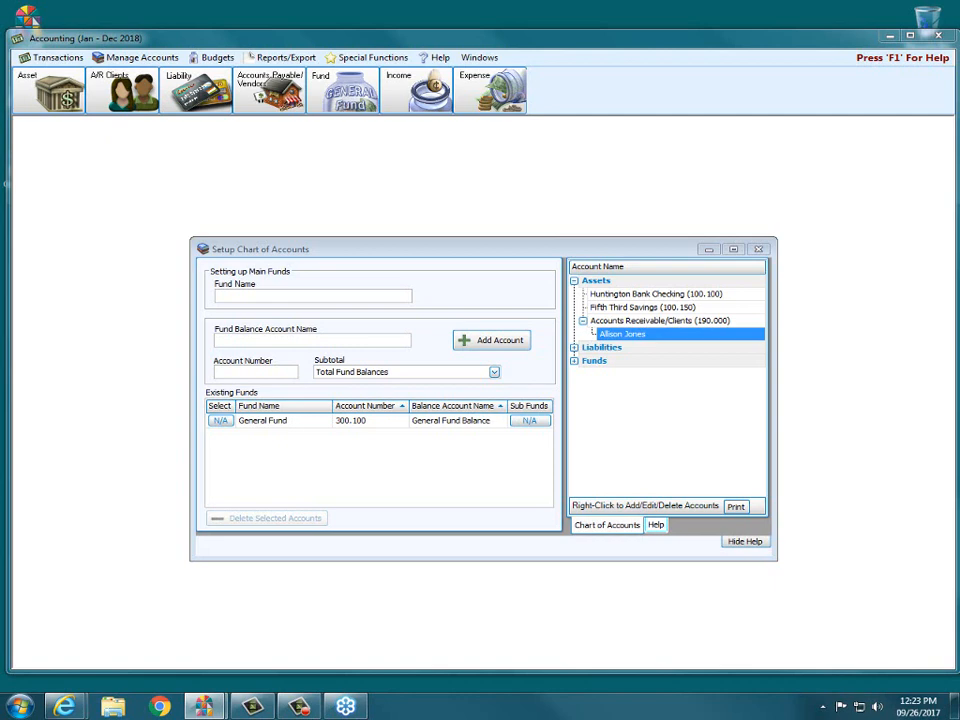
click(760, 250)
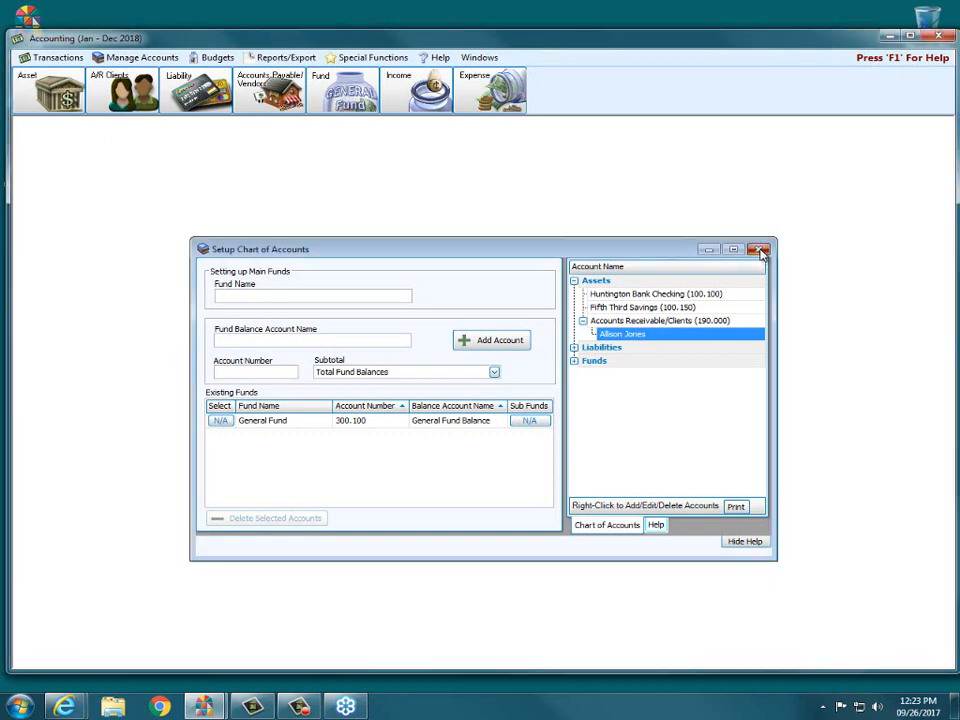
click(938, 37)
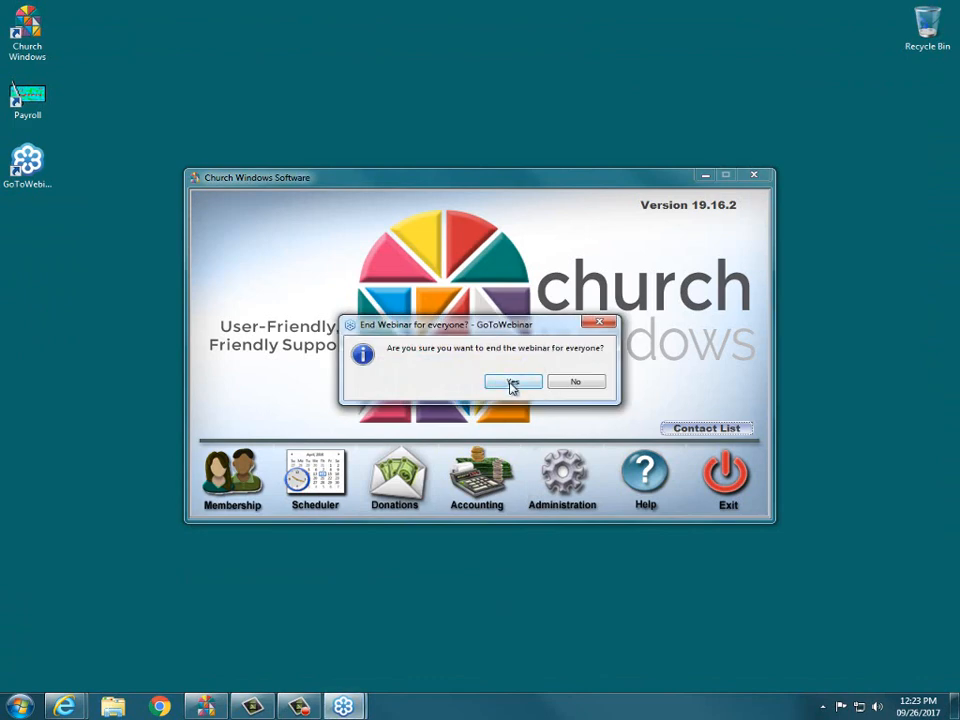
click(512, 386)
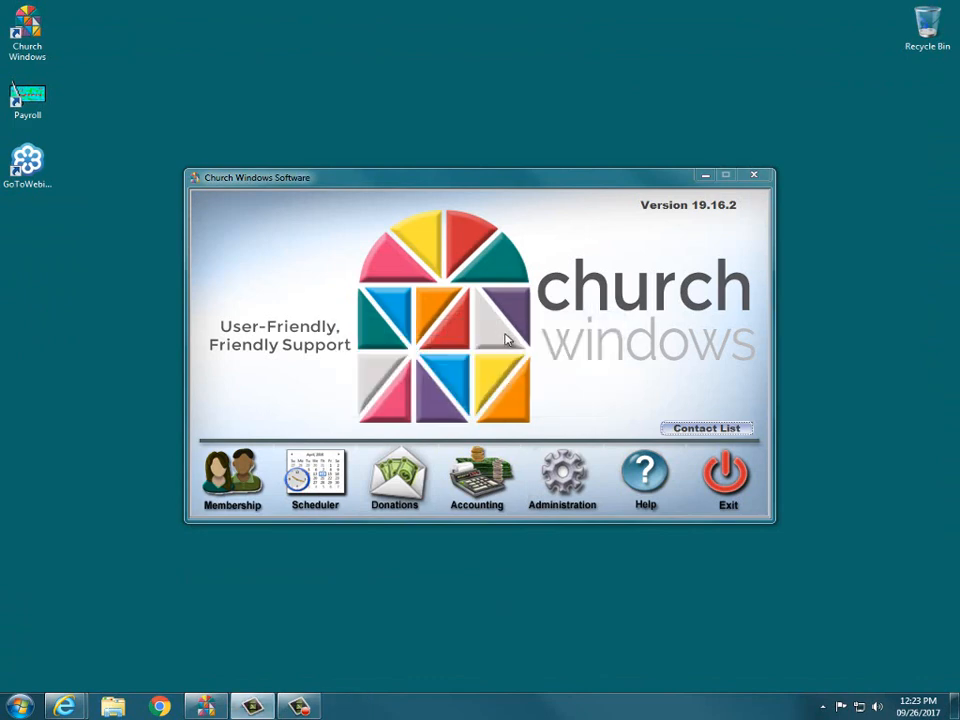